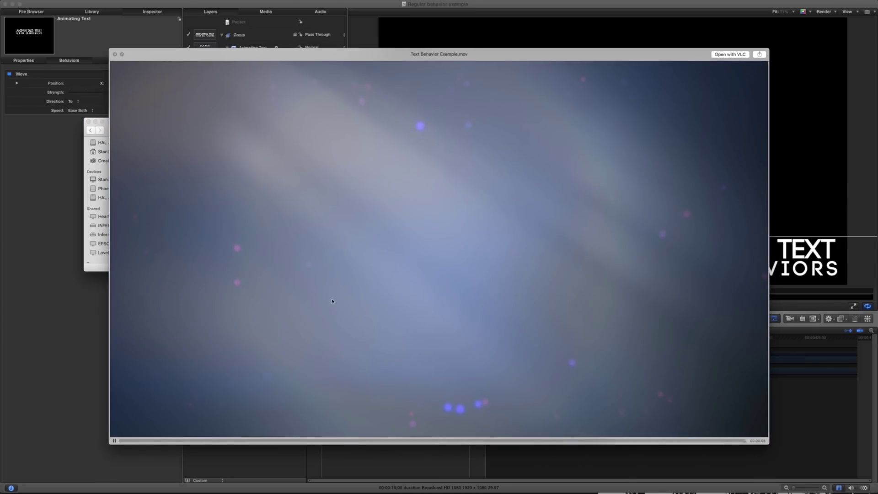
Play the Text Behavior Example.mov title animation, then replay it from the beginning.
key(space)
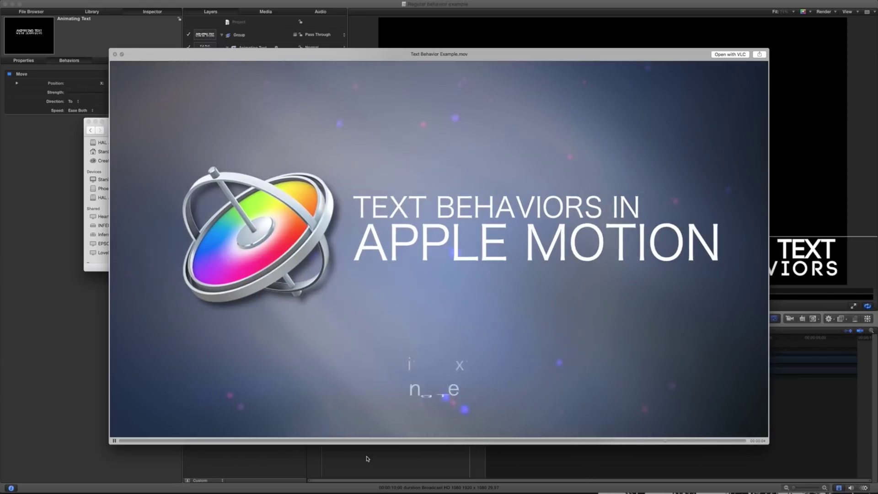
click(114, 441)
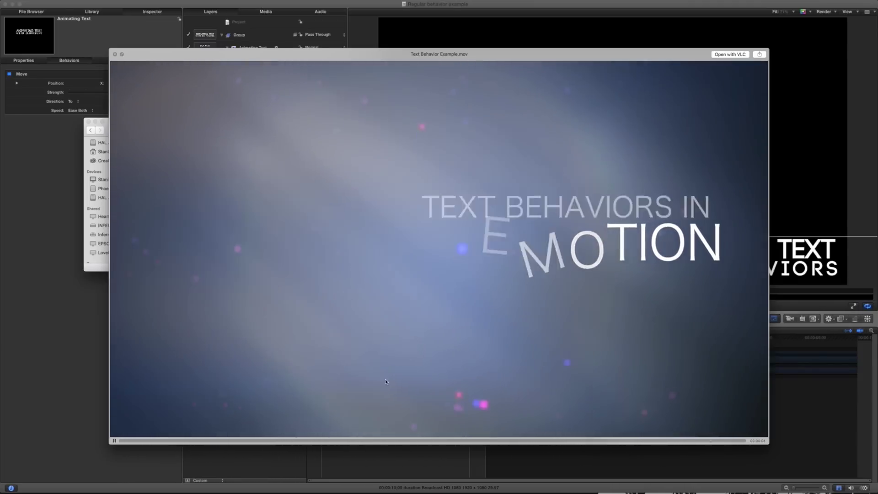
Close the movie preview, Finder window and floating parameters window, rewinding the project to frame one.
key(space)
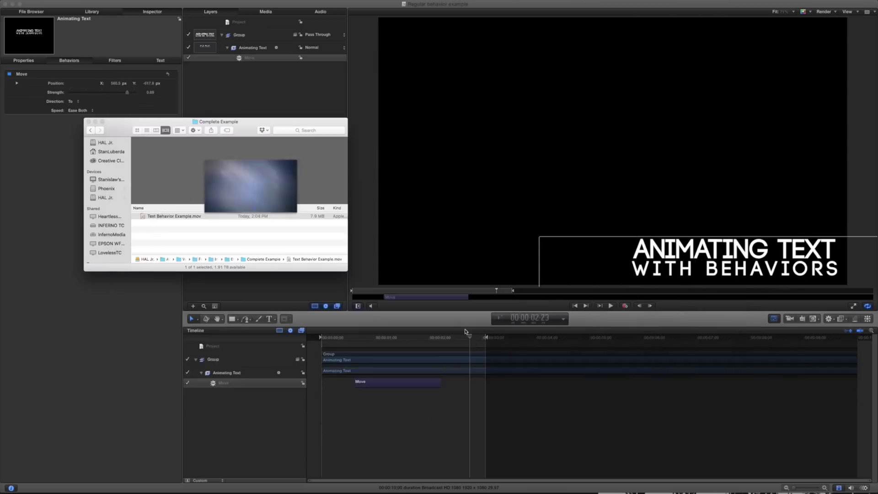
click(89, 122)
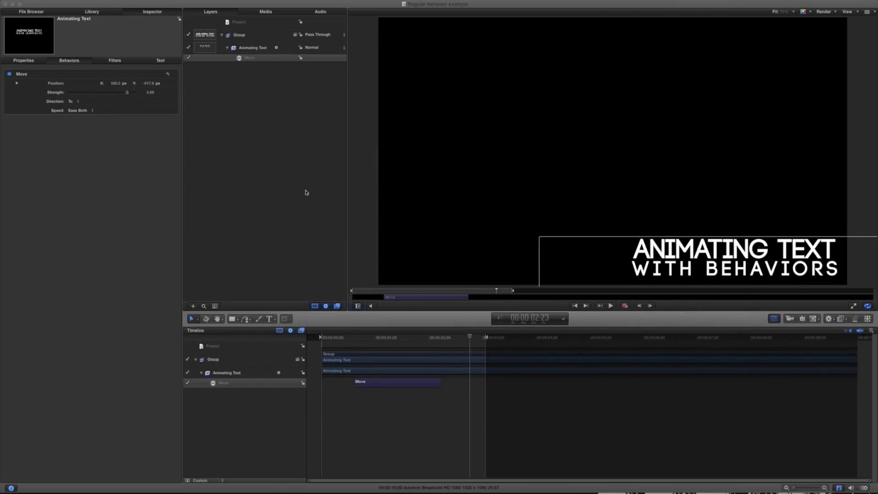
click(466, 338)
drag(371, 336, 307, 338)
click(261, 226)
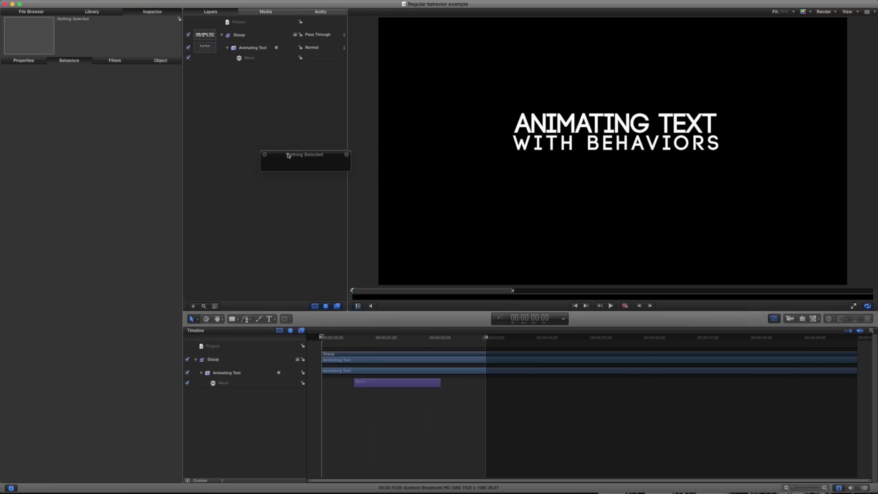
click(265, 155)
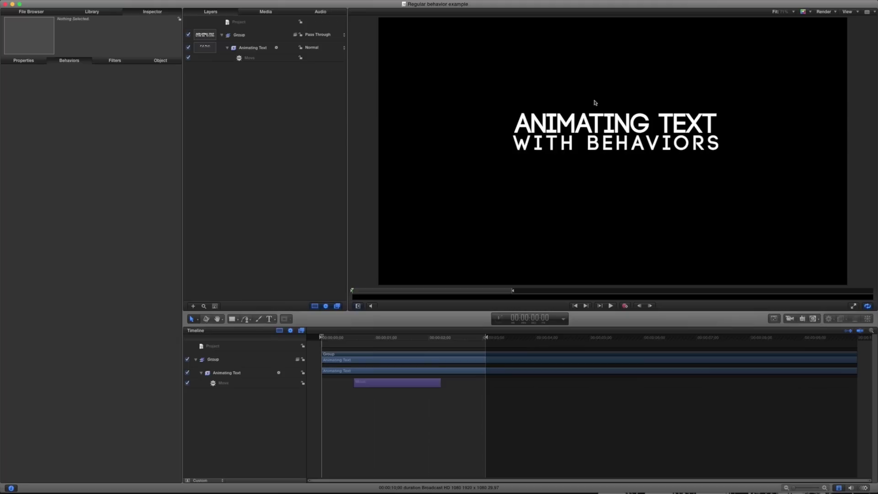
Select the Animating Text layer's Move behavior and play back its slide across the canvas.
click(222, 376)
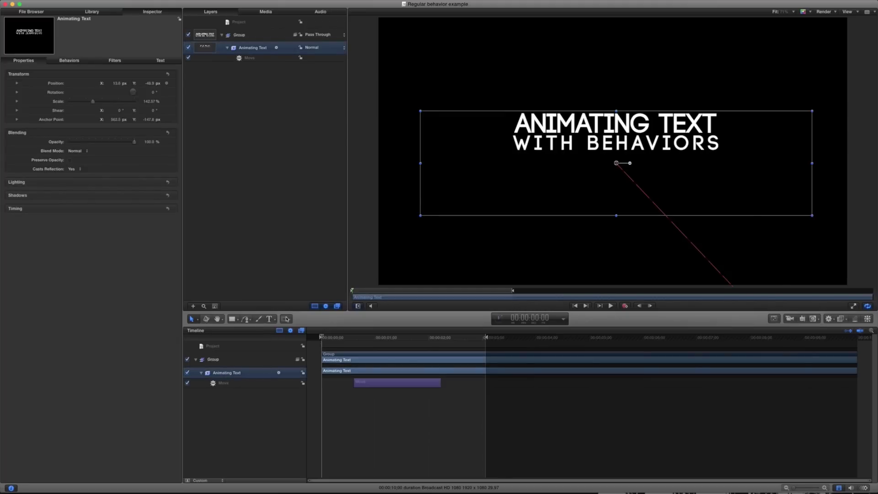
click(219, 386)
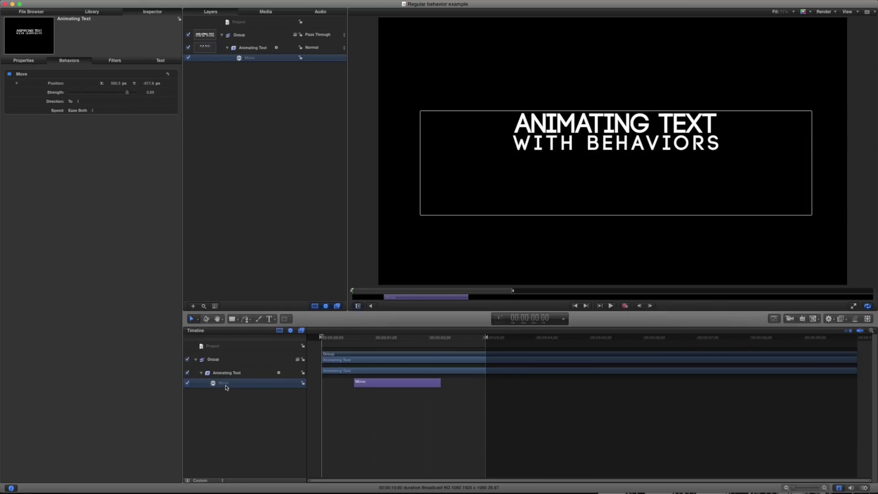
click(325, 337)
drag(351, 341, 323, 341)
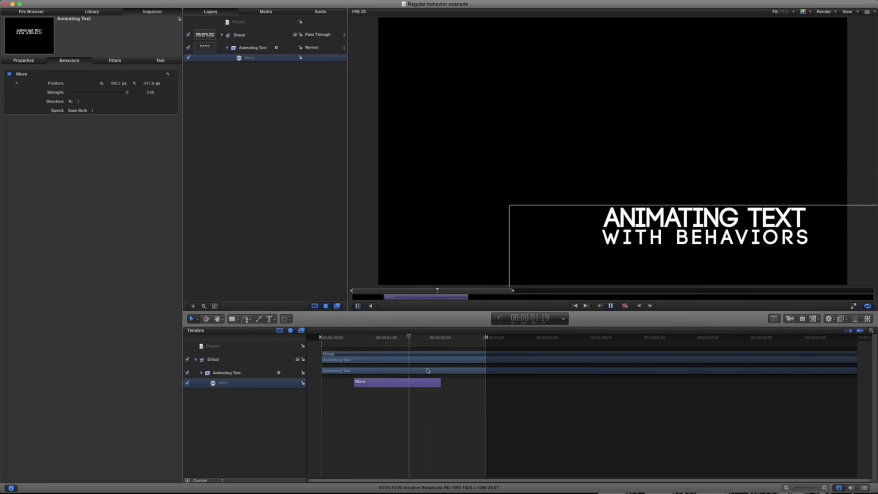
key(space)
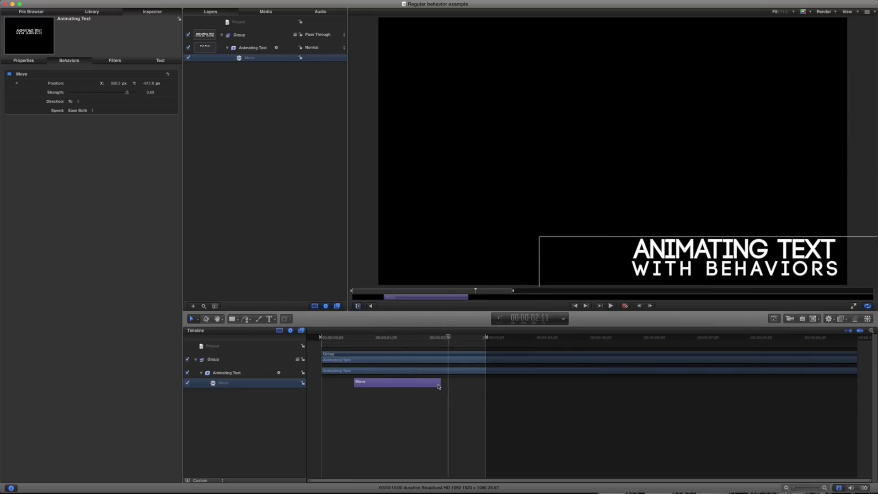
drag(448, 338, 400, 338)
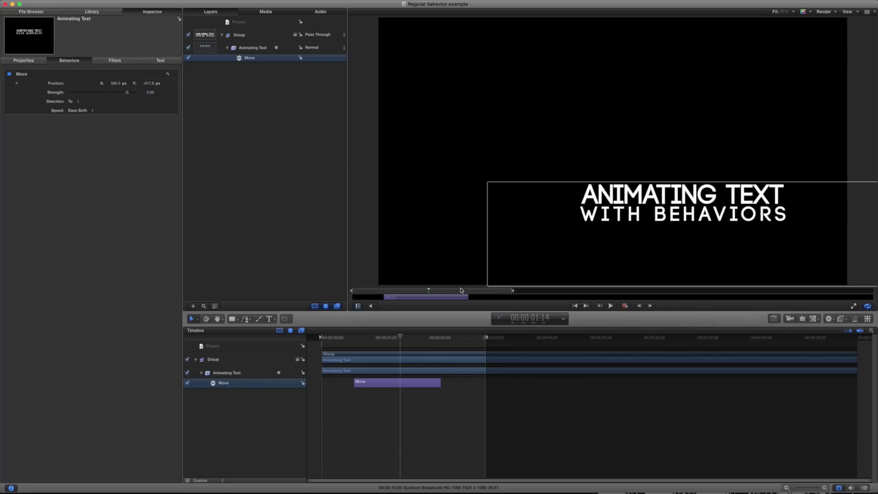
Set the canvas zoom level to 50%.
click(785, 16)
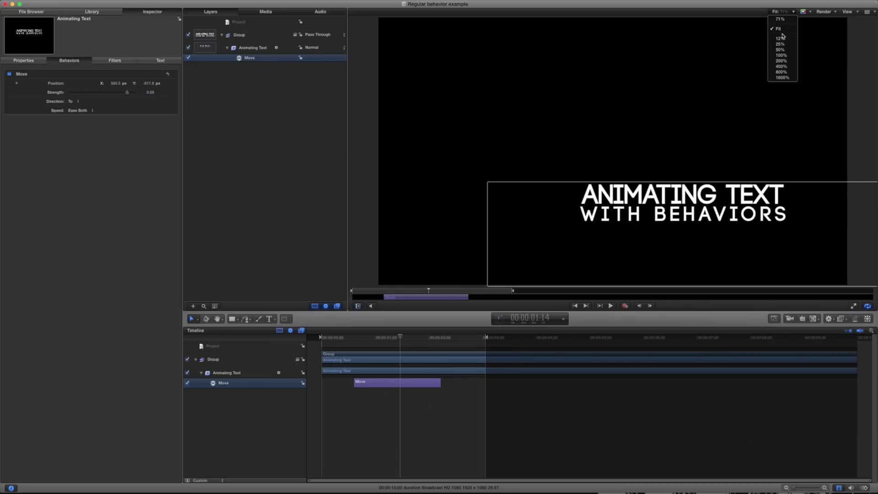
click(783, 48)
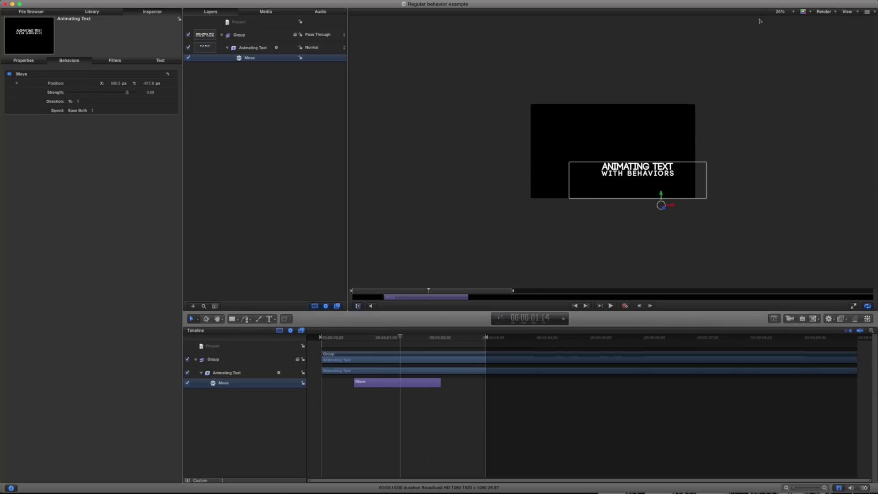
click(791, 12)
click(787, 42)
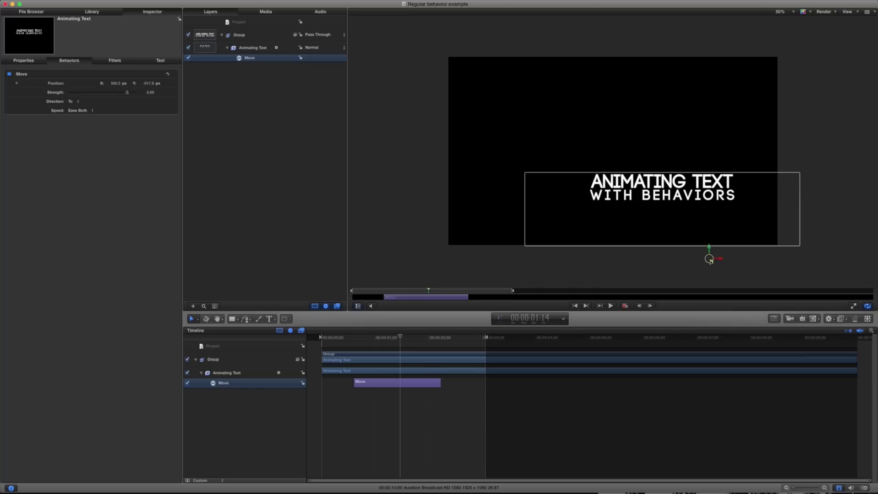
click(709, 259)
Delete the Move behavior and drag the title lower right at 00:00:01:13 to test a position keyframe.
drag(401, 340, 301, 338)
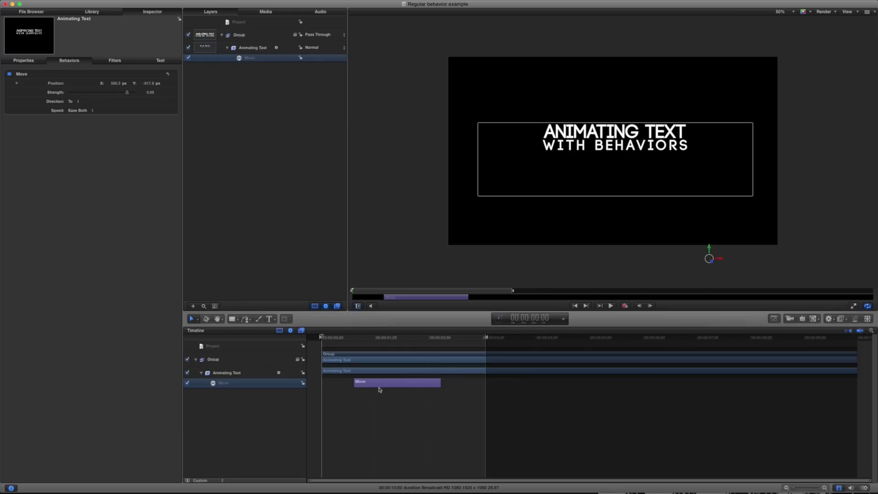
key(Delete)
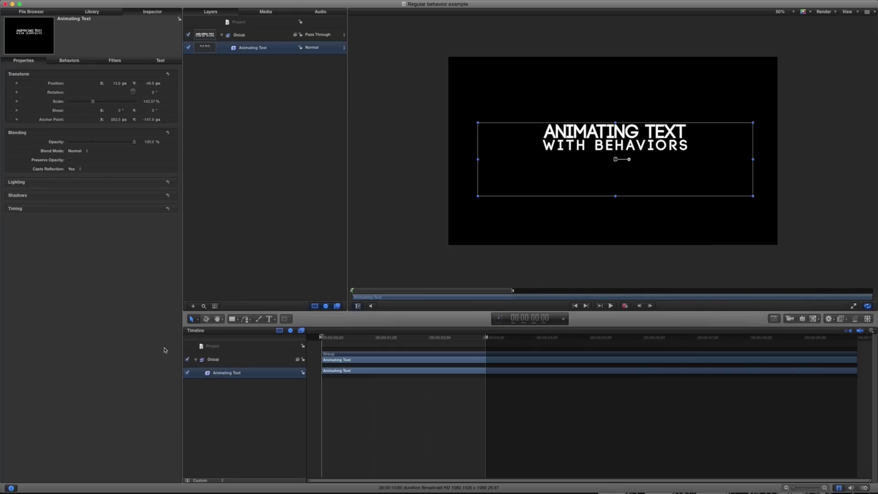
mouse_move(167, 84)
drag(370, 340, 398, 341)
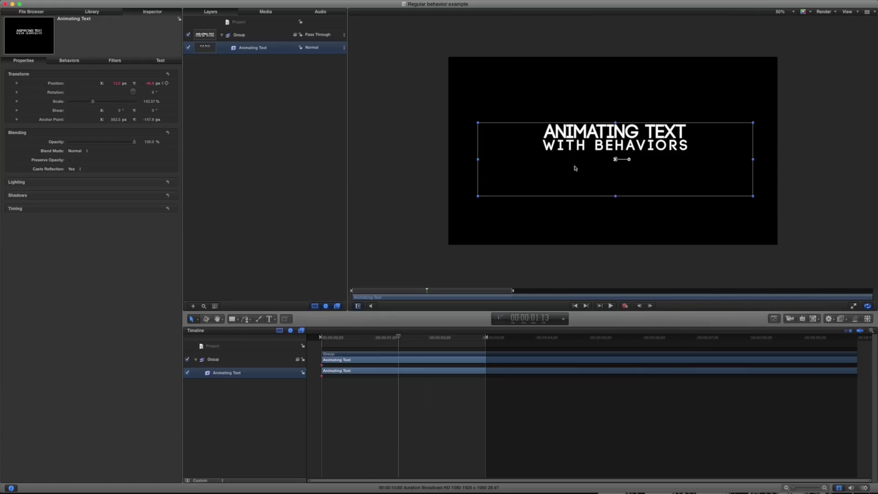
drag(619, 171, 690, 247)
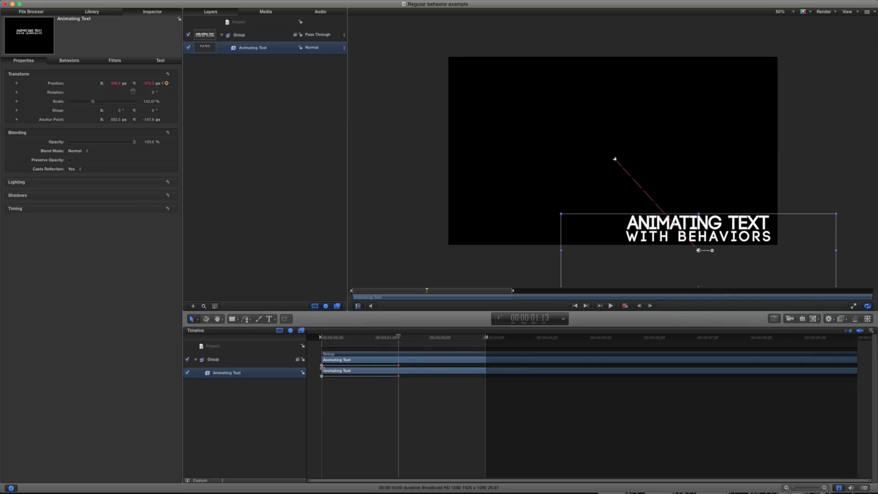
Inspect the position keyframe curves, undo the position change, and close the Keyframe Editor.
click(864, 488)
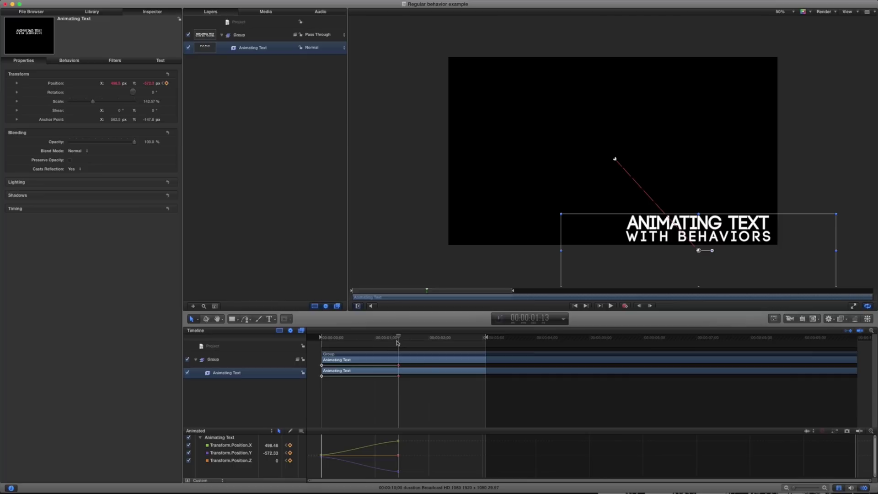
key(super+z)
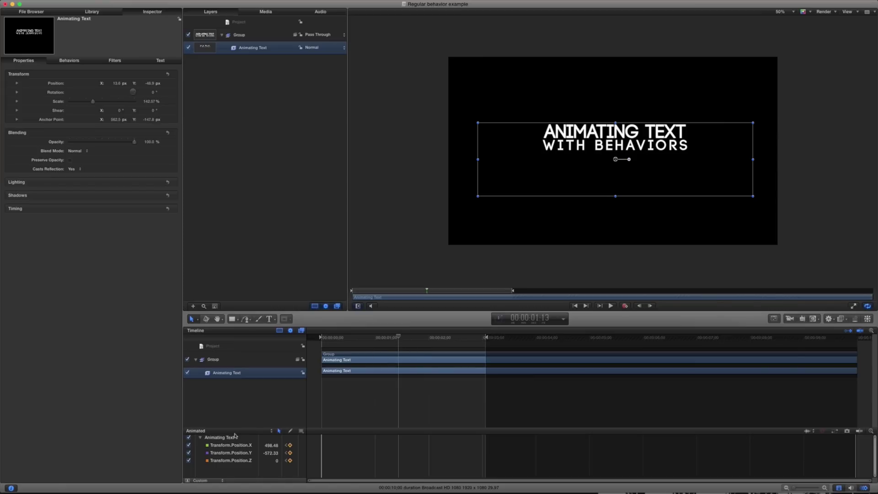
click(189, 437)
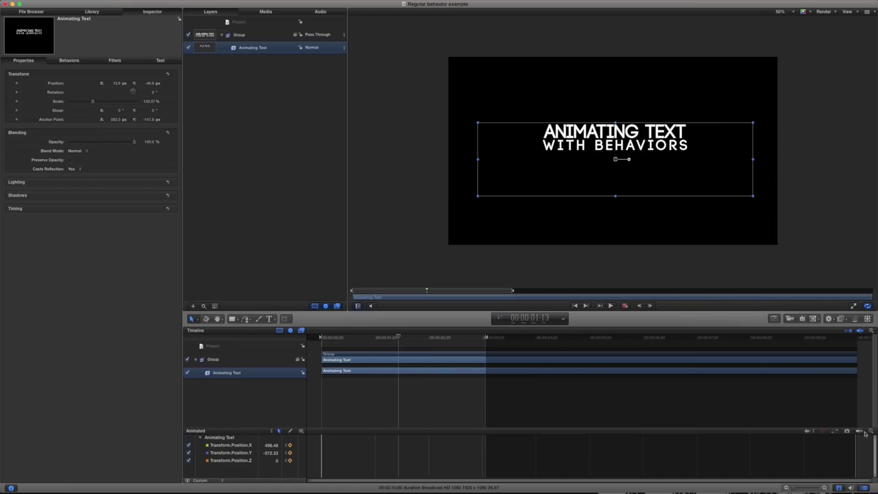
click(864, 488)
Drag the Text-Basic Arrange In behavior onto the Animating Text layer and scrub to watch the letters arrange.
mouse_move(49, 47)
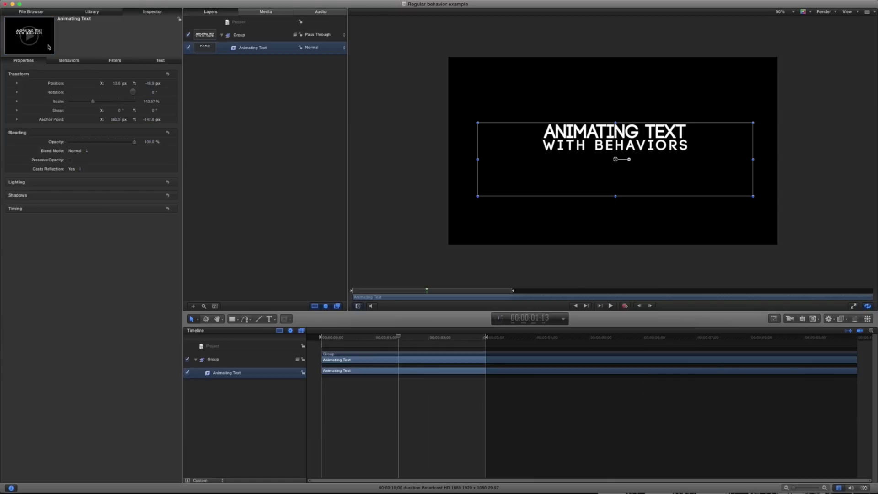
click(93, 12)
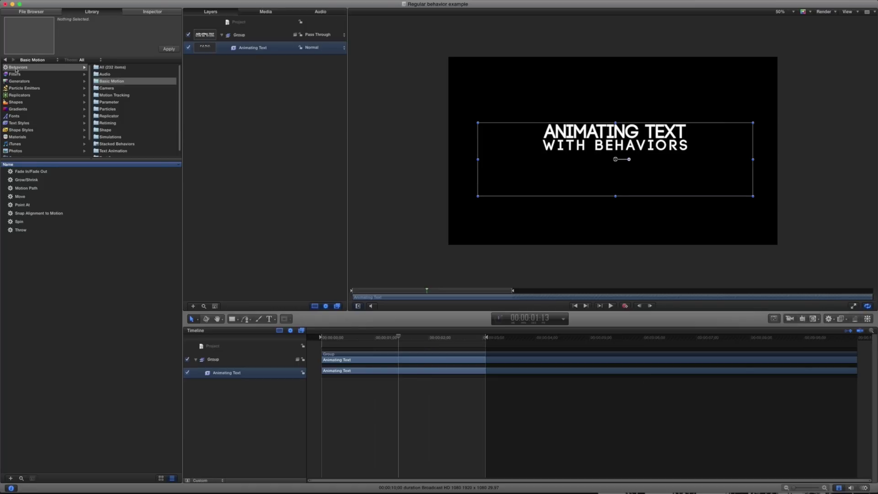
scroll(96, 118, down, 1)
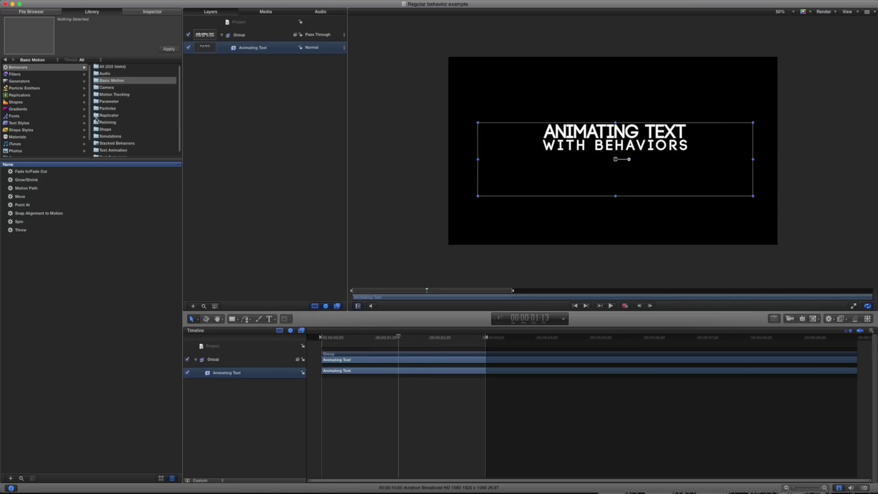
click(123, 147)
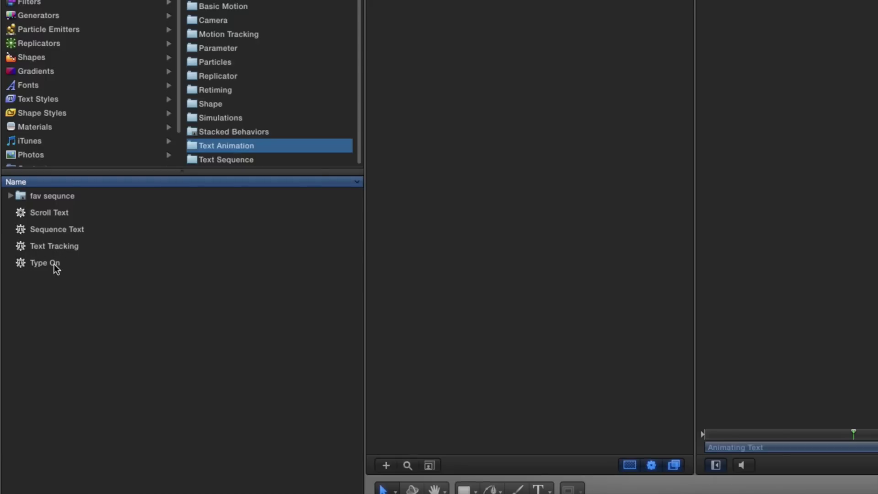
click(213, 158)
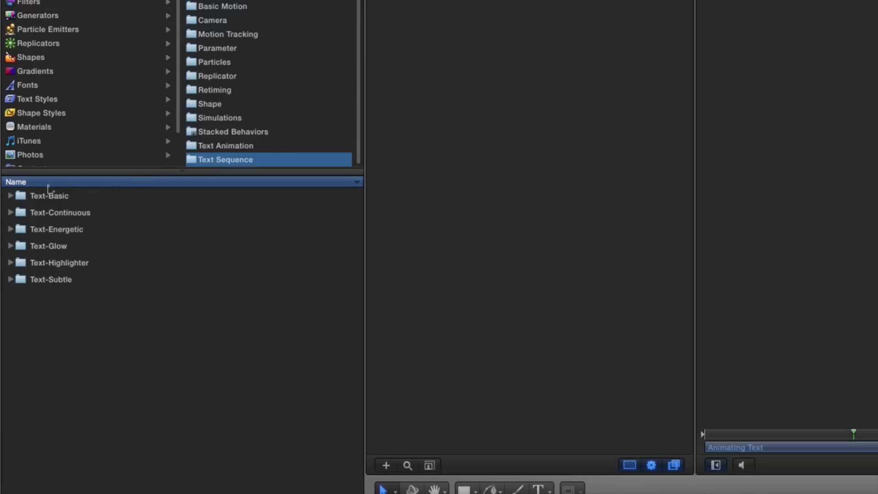
click(10, 195)
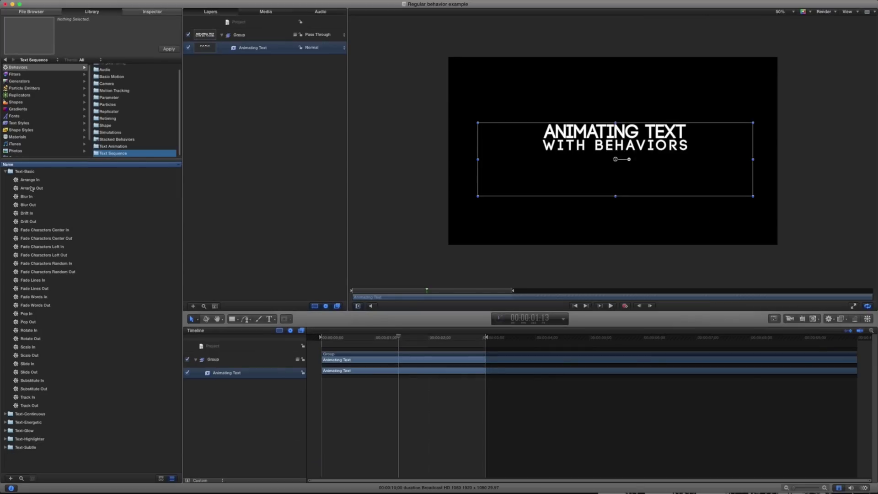
click(31, 188)
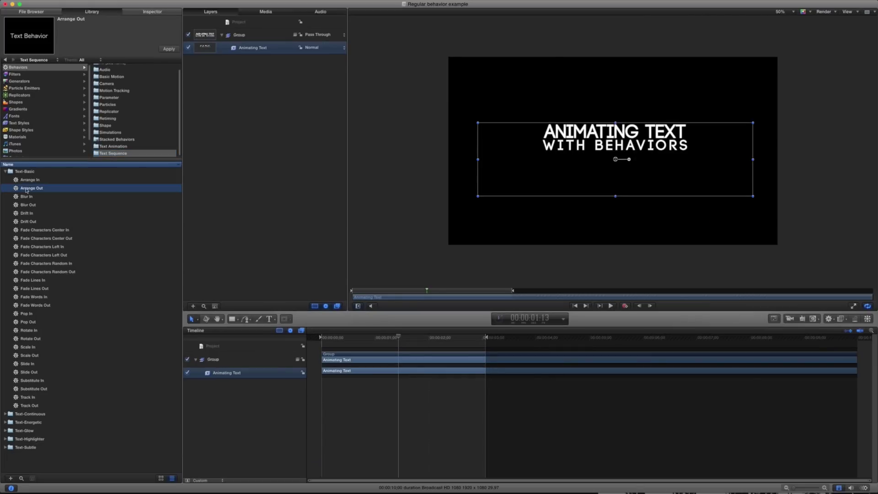
click(24, 181)
drag(17, 181, 221, 378)
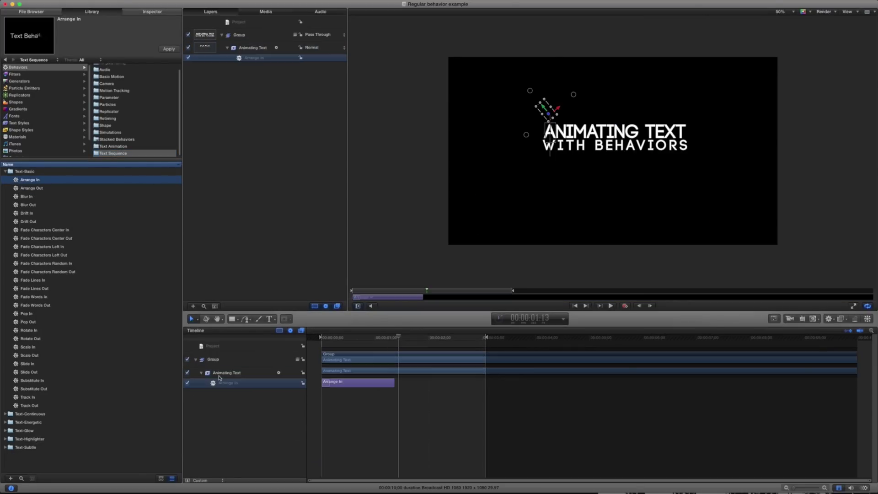
drag(381, 341, 364, 337)
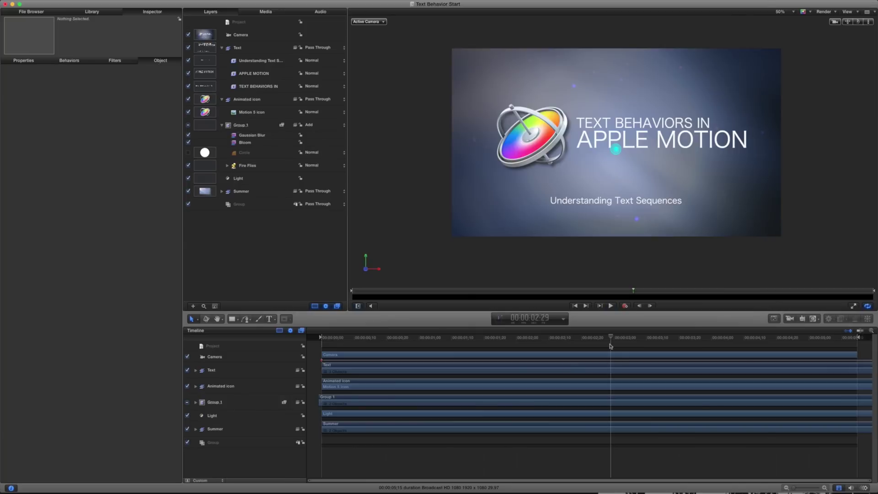
Scrub through the 'Text Behaviors in Apple Motion' opening animation and back to 00:00:00:00.
drag(611, 336, 582, 331)
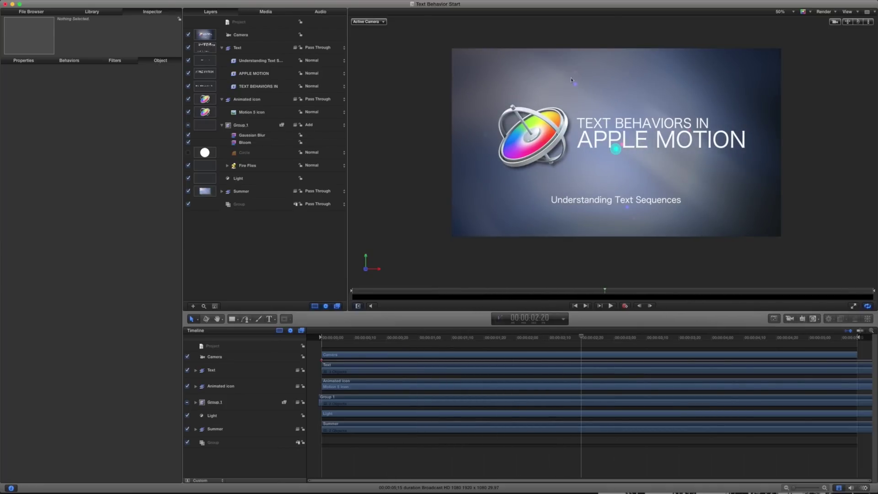
drag(584, 338, 419, 326)
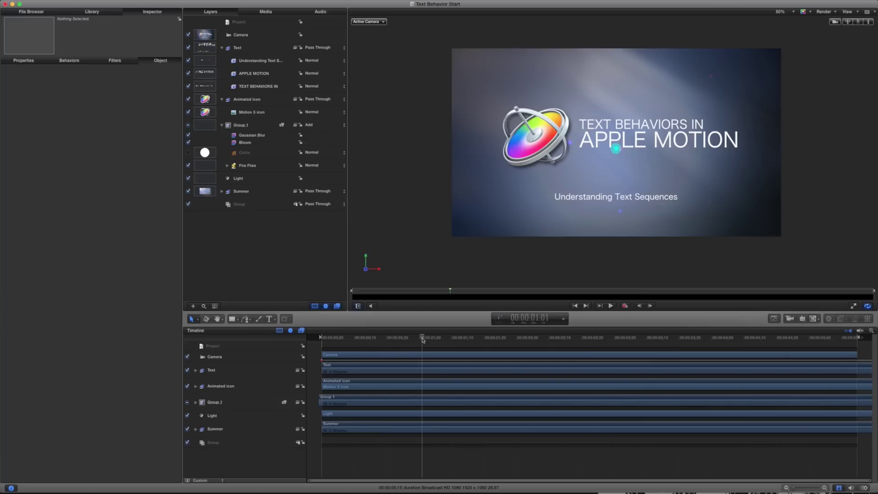
mouse_move(423, 339)
mouse_down()
mouse_move(314, 343)
mouse_move(425, 338)
mouse_up()
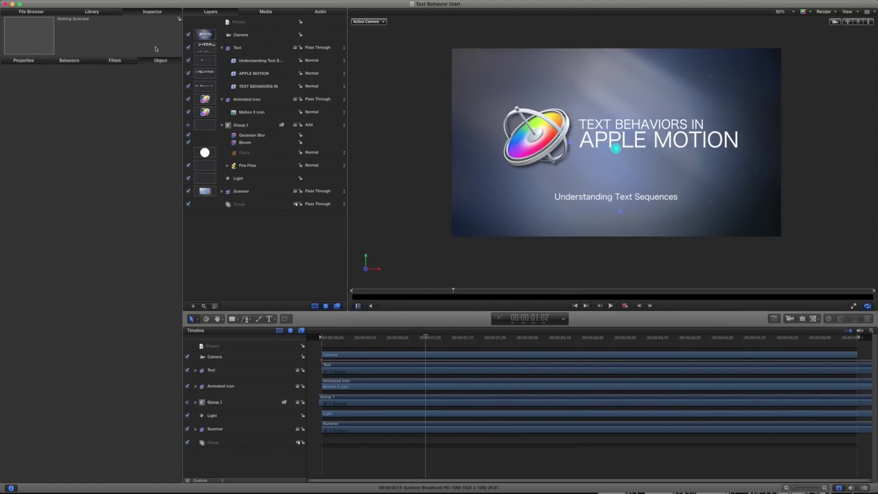
Preview the Dolly Out behavior and browse the Text Animation behaviors in the Library.
click(90, 13)
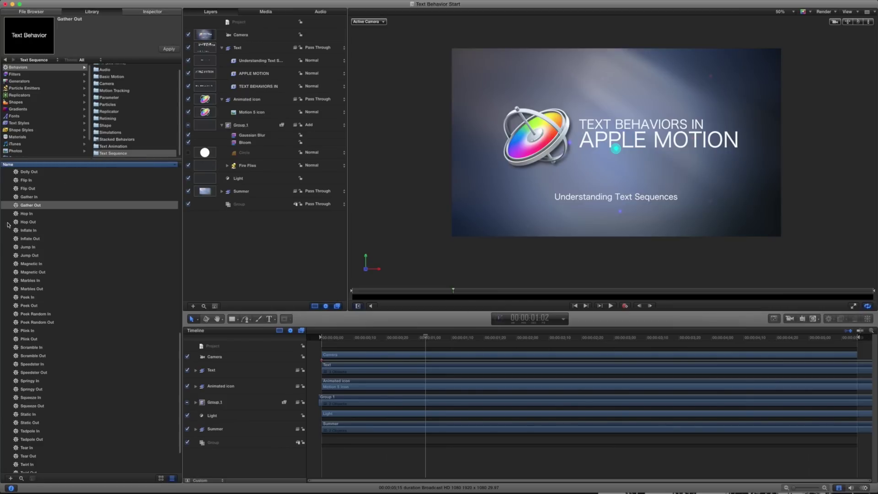
click(28, 172)
scroll(29, 204, down, 10)
scroll(29, 204, up, 3)
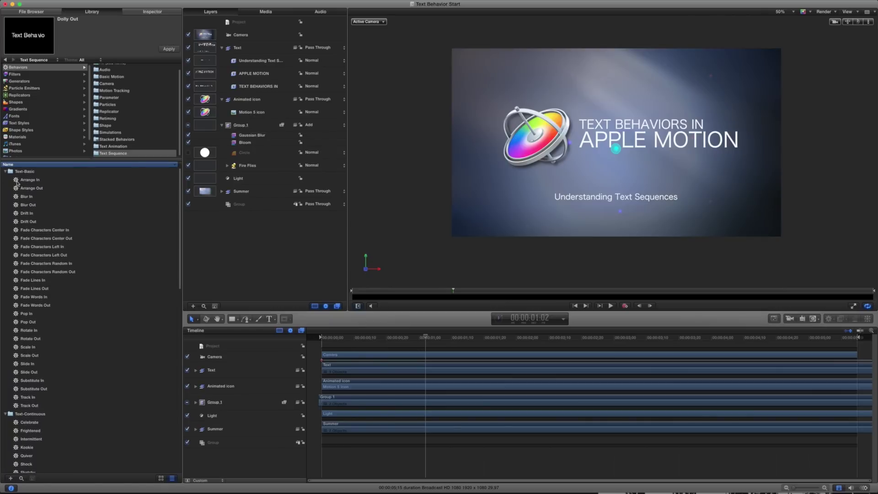
click(104, 146)
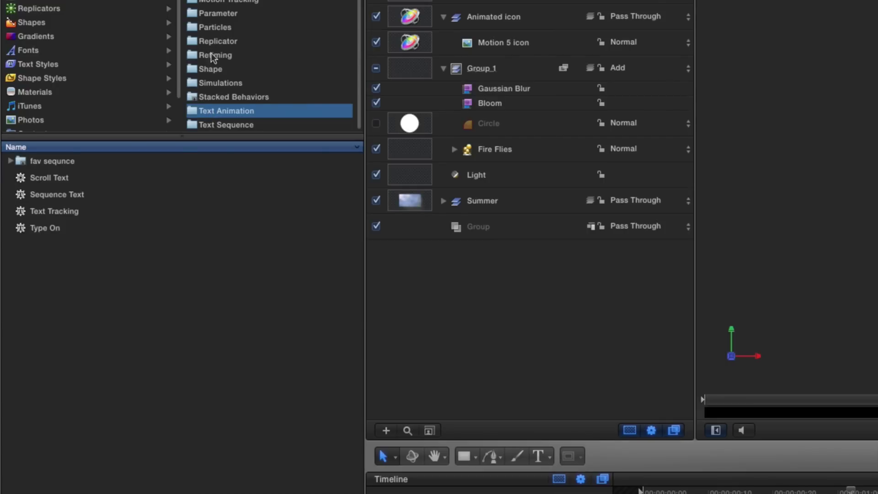
scroll(210, 51, up, 1)
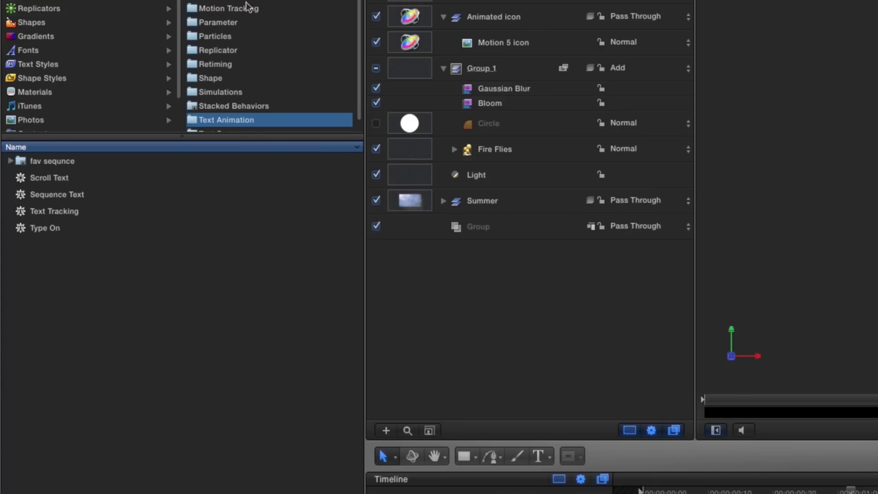
Preview Basic Motion's Move and Parameter's Audio behaviors, ending on the Text Sequence list.
click(213, 62)
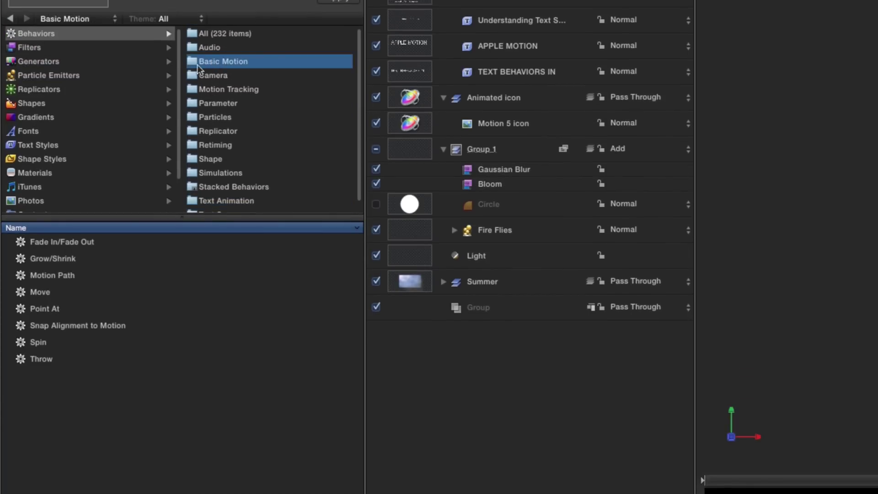
click(39, 293)
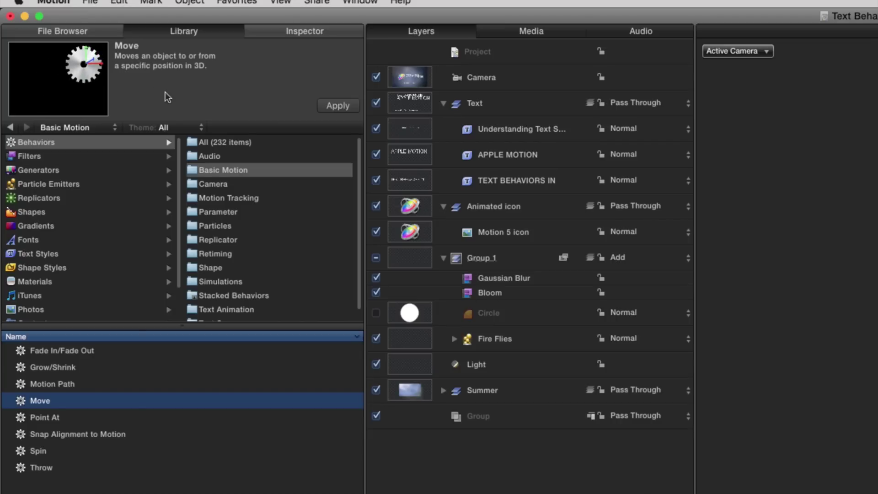
click(216, 216)
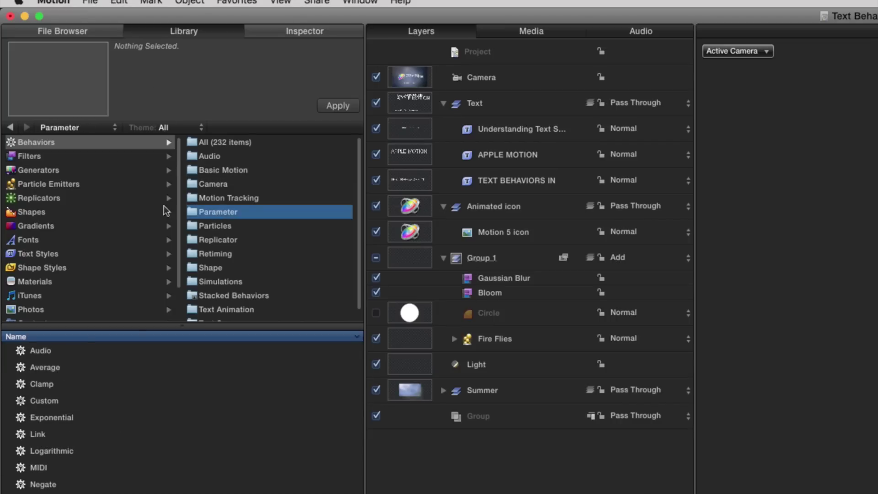
click(46, 351)
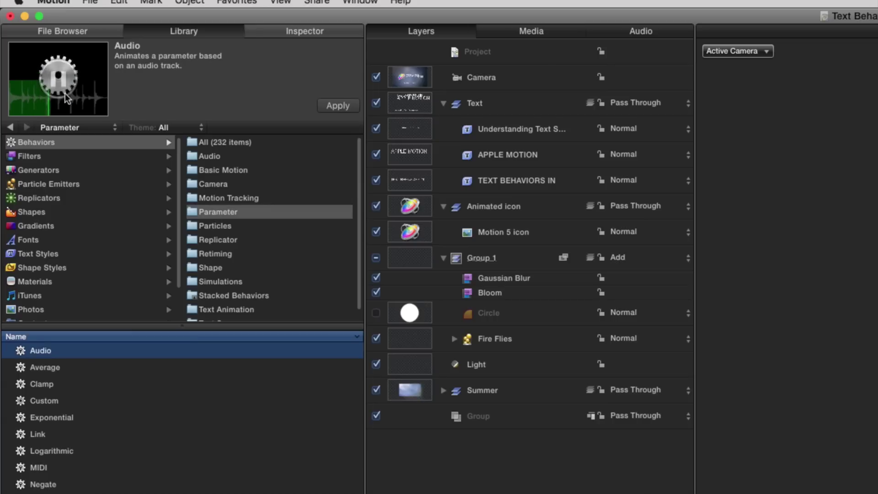
mouse_move(63, 99)
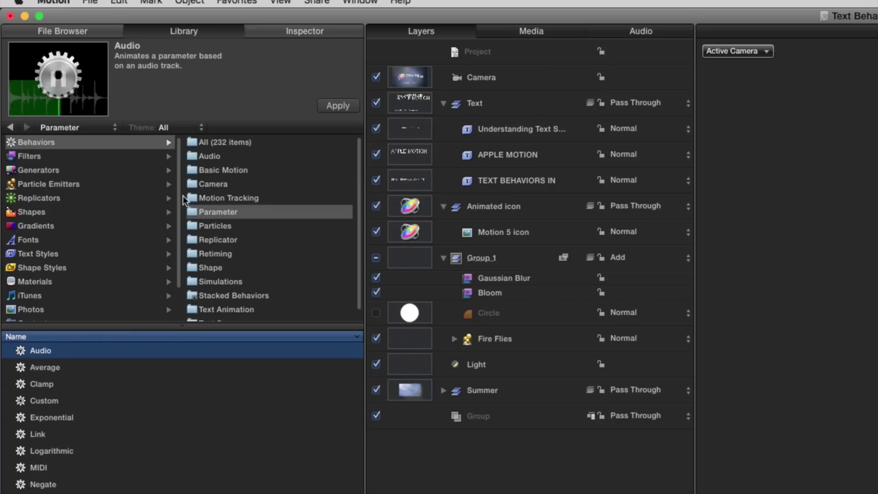
scroll(209, 218, down, 1)
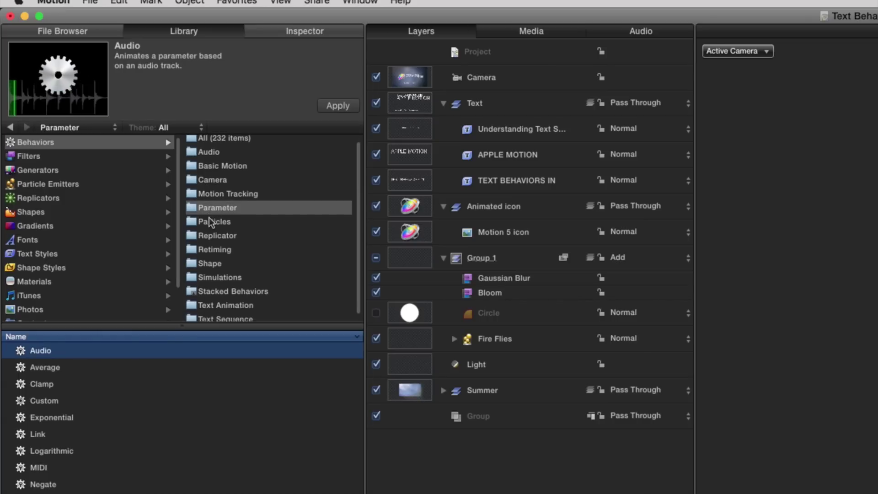
click(232, 314)
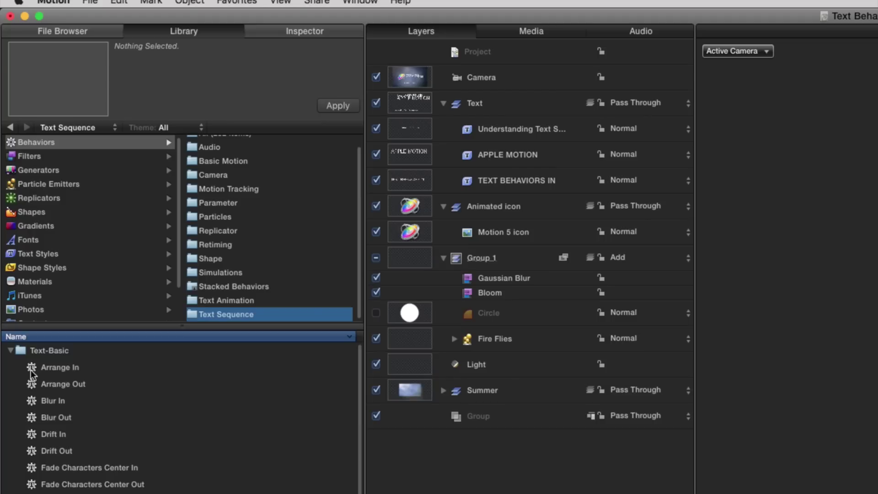
Pick Drift In from Text Sequence and drag it onto the TEXT BEHAVIORS IN layer inside the Text group.
click(62, 368)
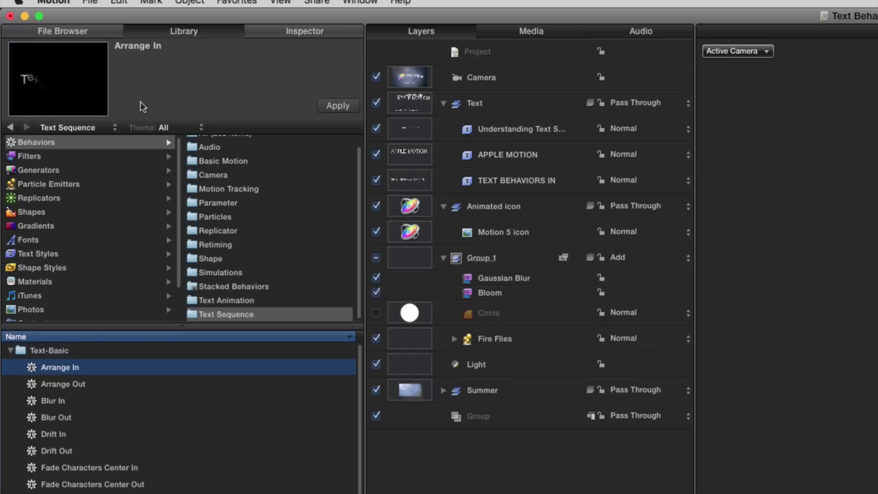
scroll(111, 423, down, 5)
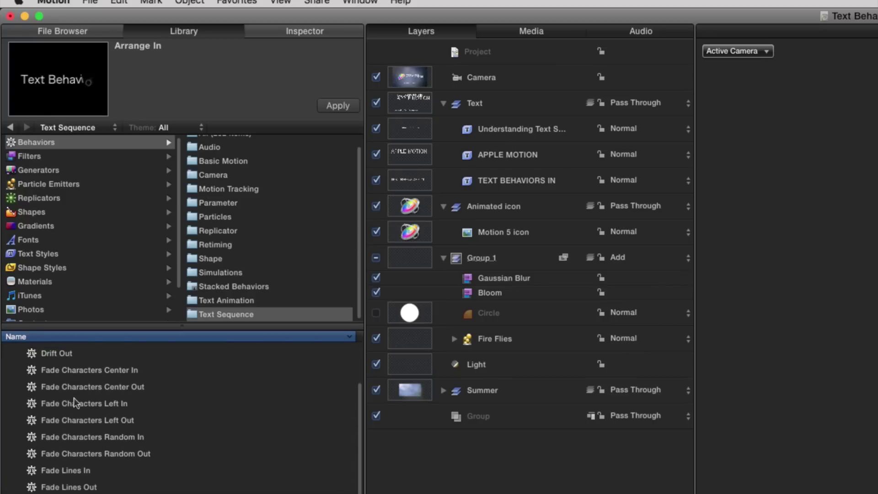
scroll(76, 404, up, 2)
click(50, 374)
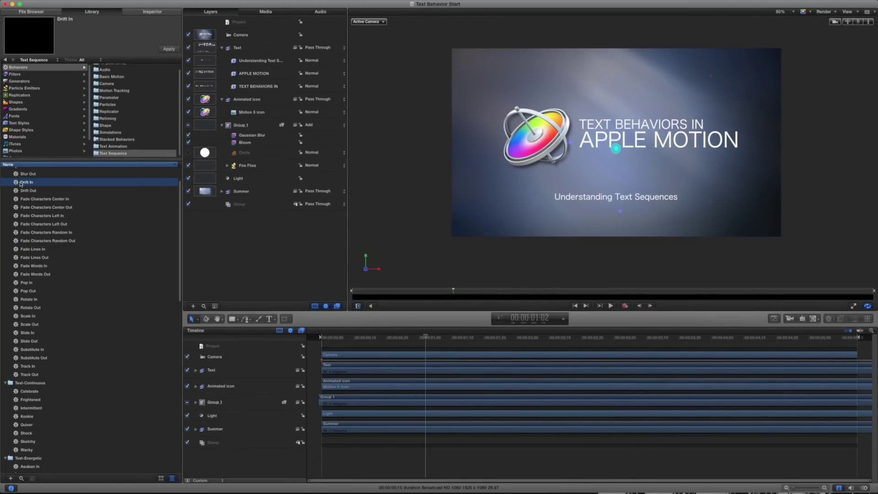
click(195, 371)
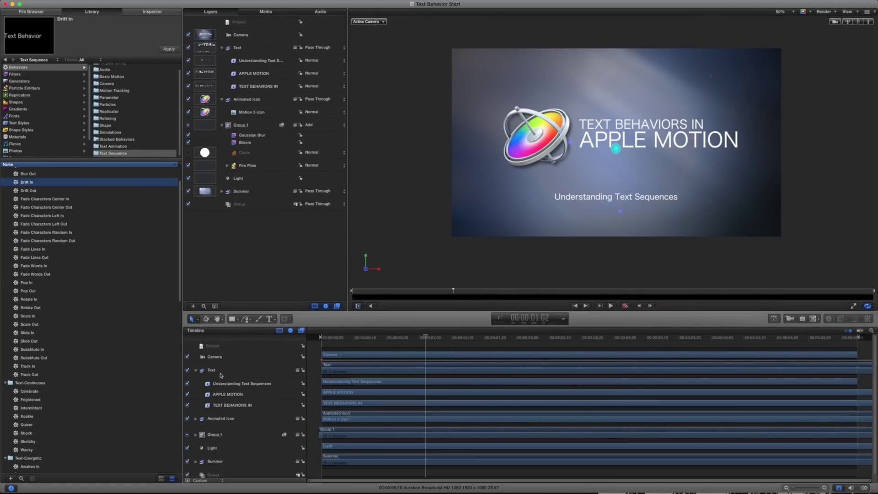
click(237, 406)
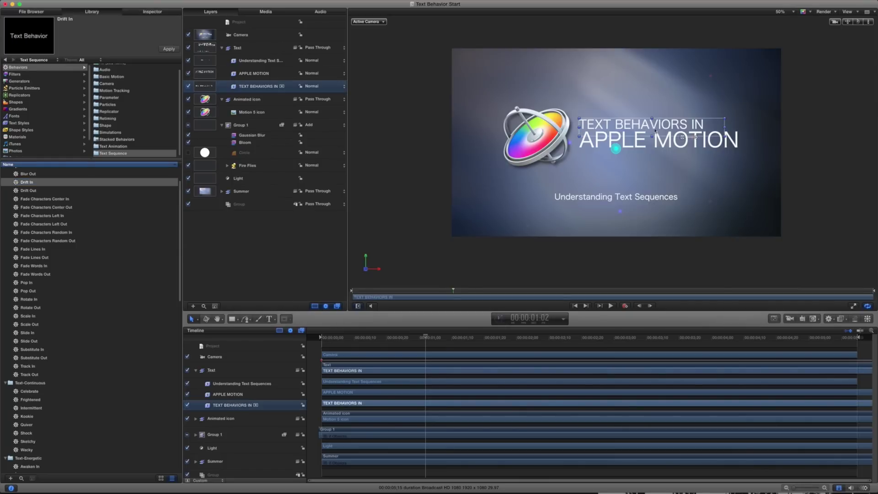
drag(26, 184, 230, 407)
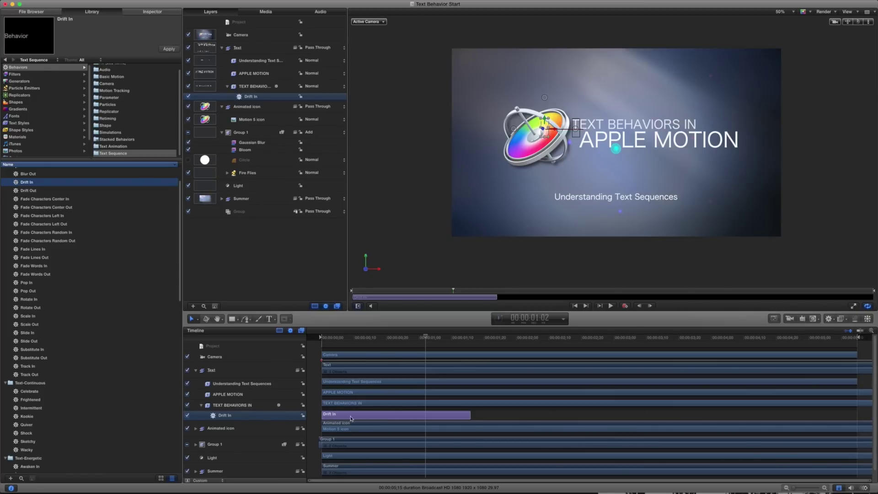
Trim the Drift In bar to end near 00:00:00;28 and play it back from the start.
drag(426, 338, 321, 338)
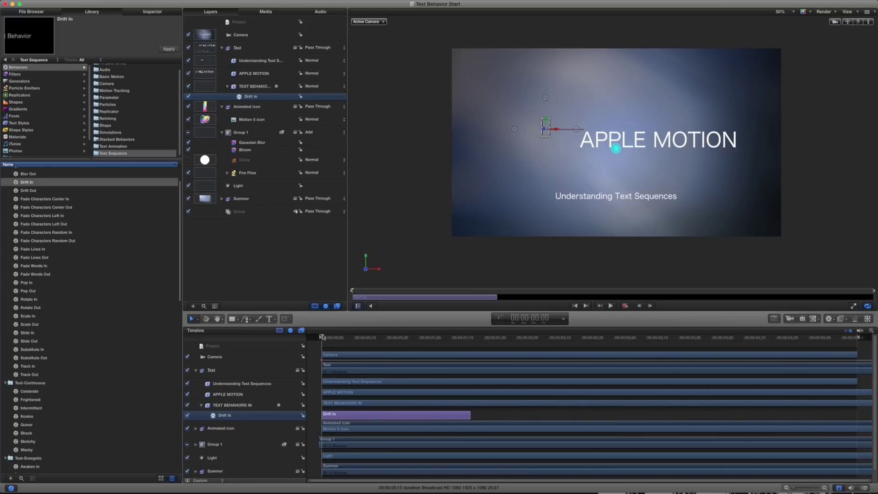
drag(322, 337, 478, 422)
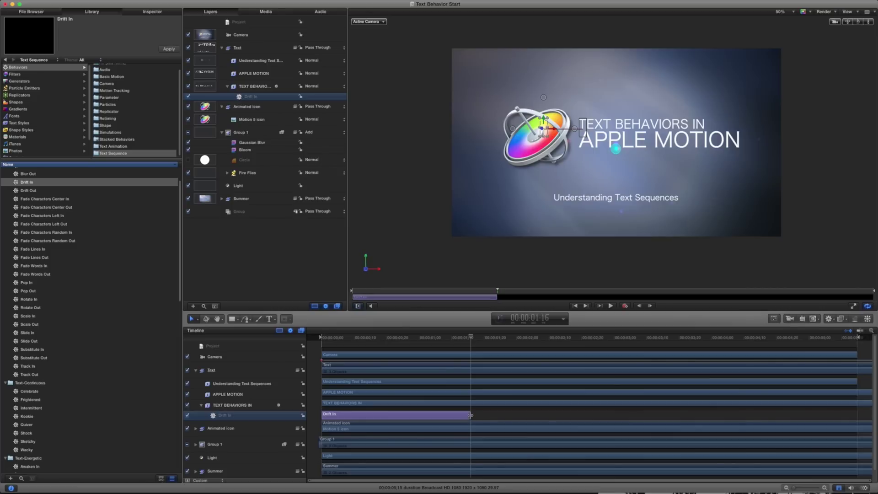
drag(471, 416, 386, 417)
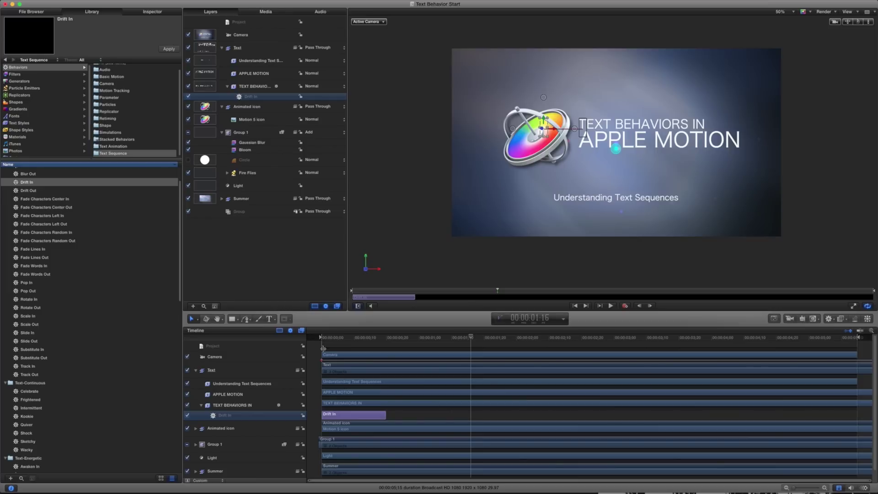
click(323, 339)
key(space)
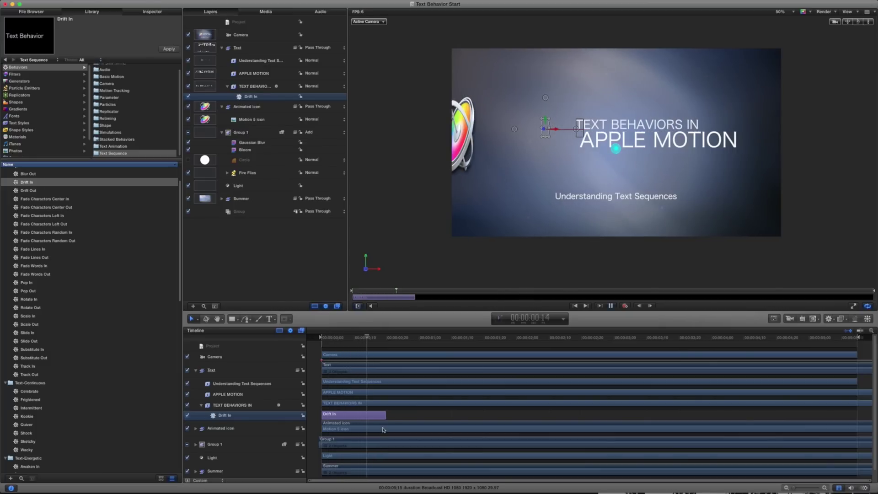
key(space)
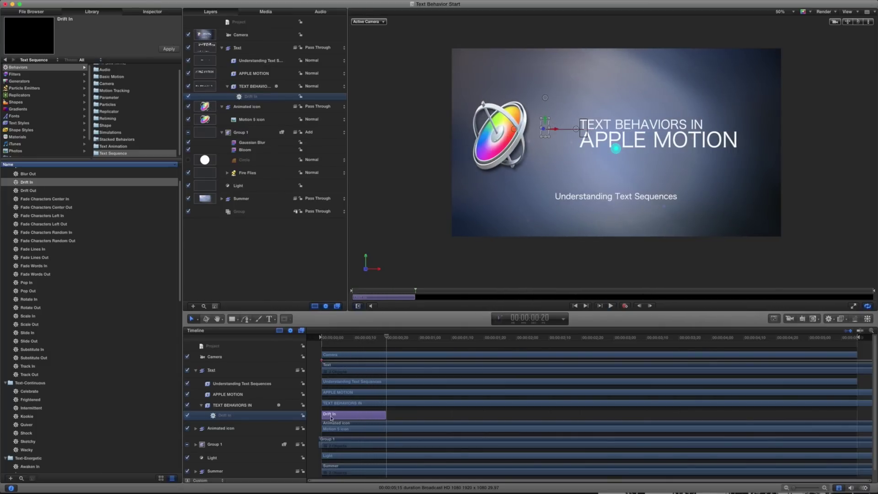
Shift the Drift In bar to start near 00:00:00;20 and play it back.
drag(341, 419, 404, 414)
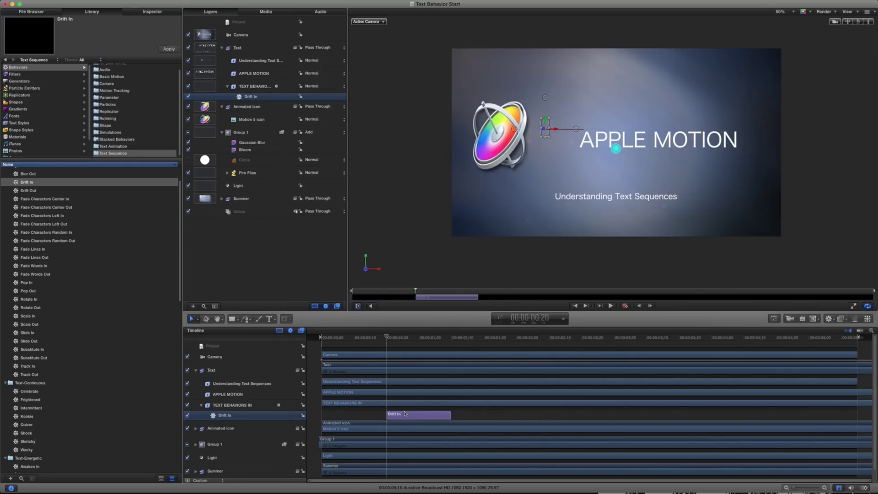
key(space)
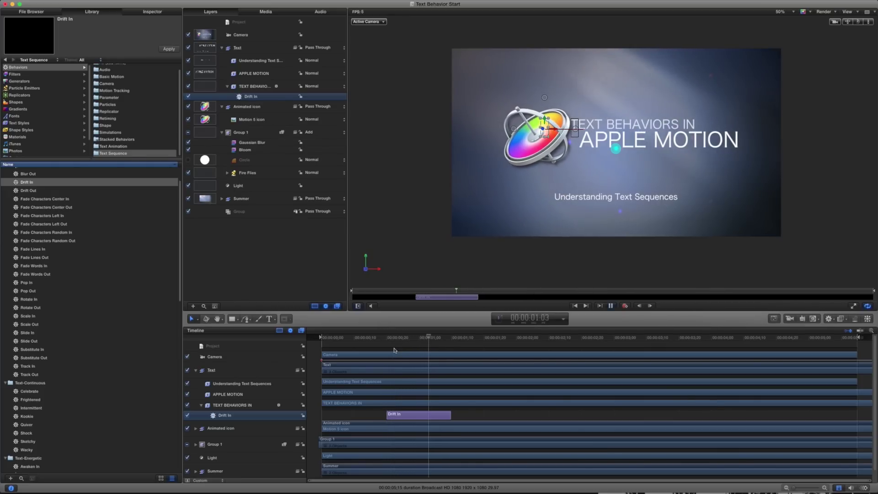
key(space)
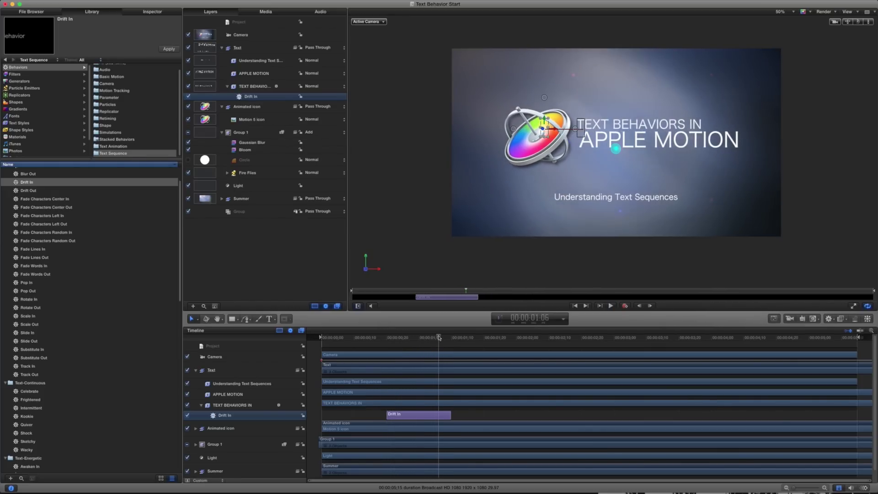
Scrub around the Drift In start and drag the TEXT BEHAVIORS IN layer's start later to match.
drag(440, 338, 387, 354)
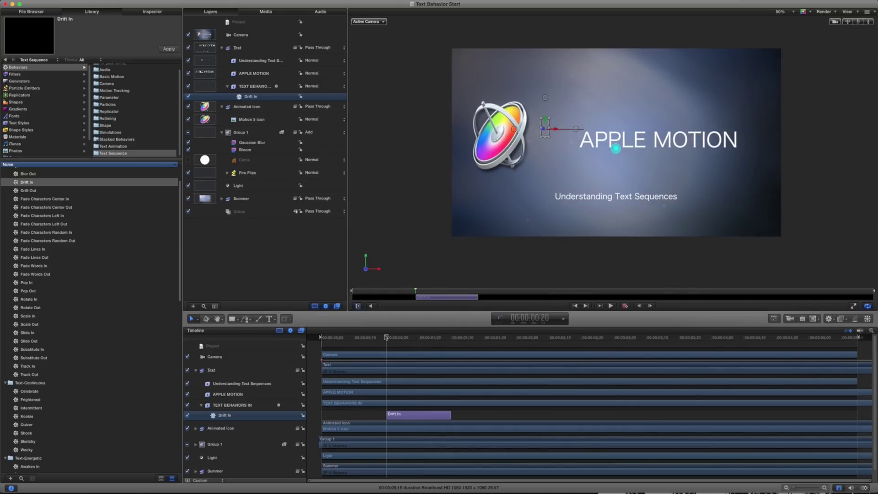
drag(385, 337, 376, 338)
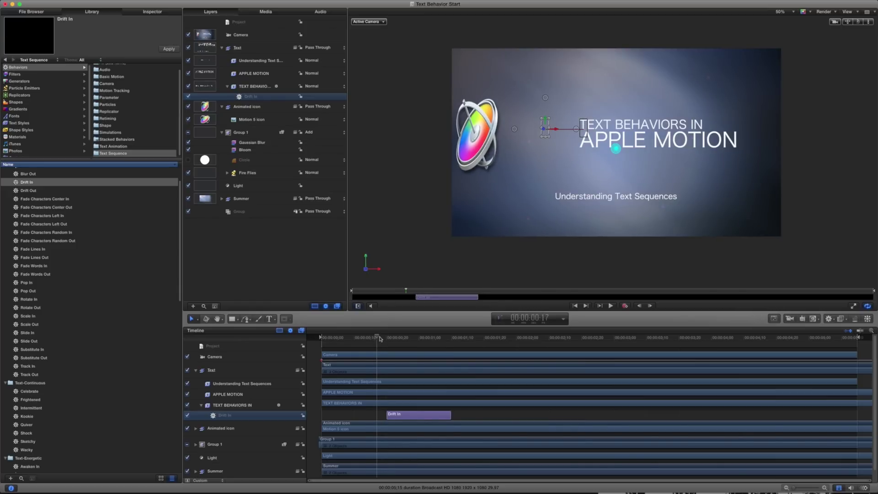
drag(379, 338, 386, 338)
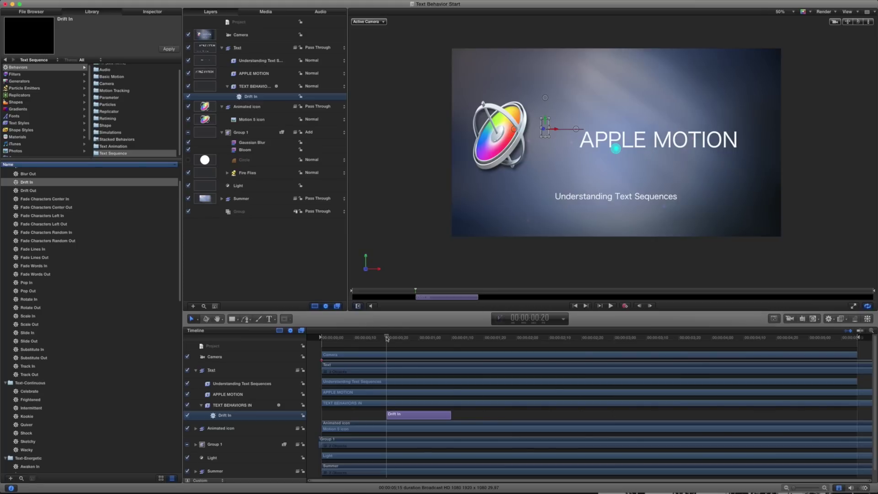
drag(386, 338, 450, 338)
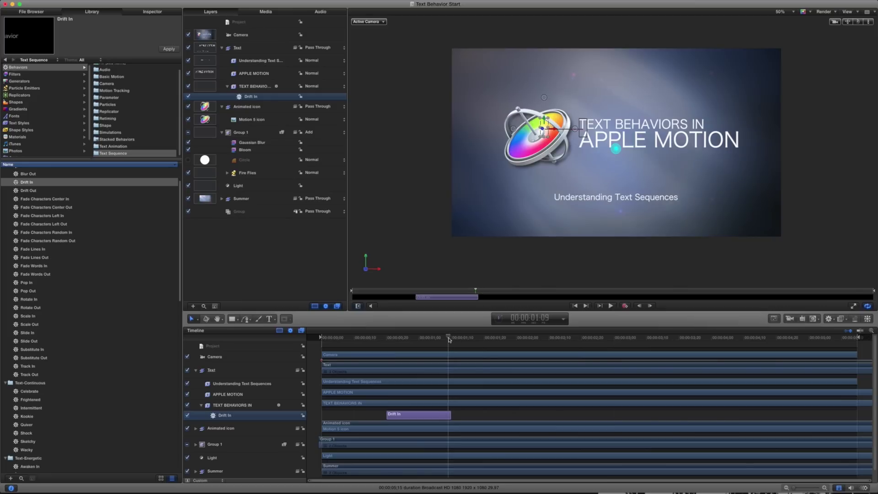
click(386, 337)
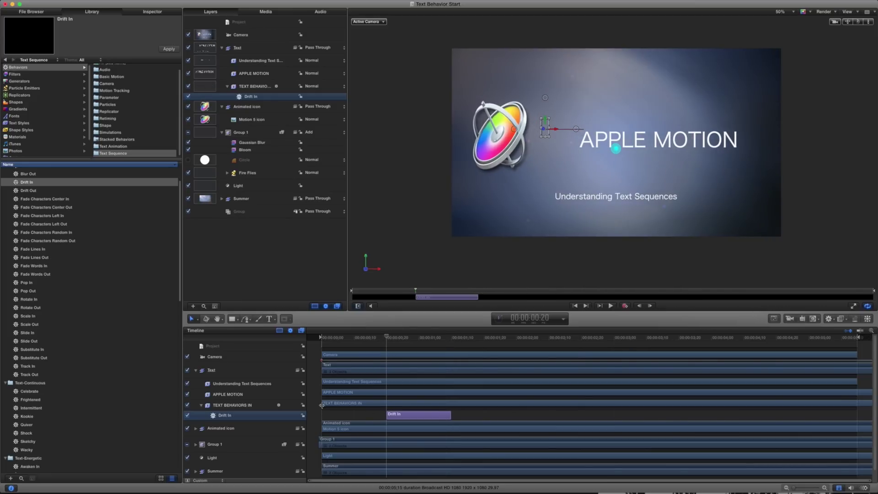
drag(323, 403, 386, 417)
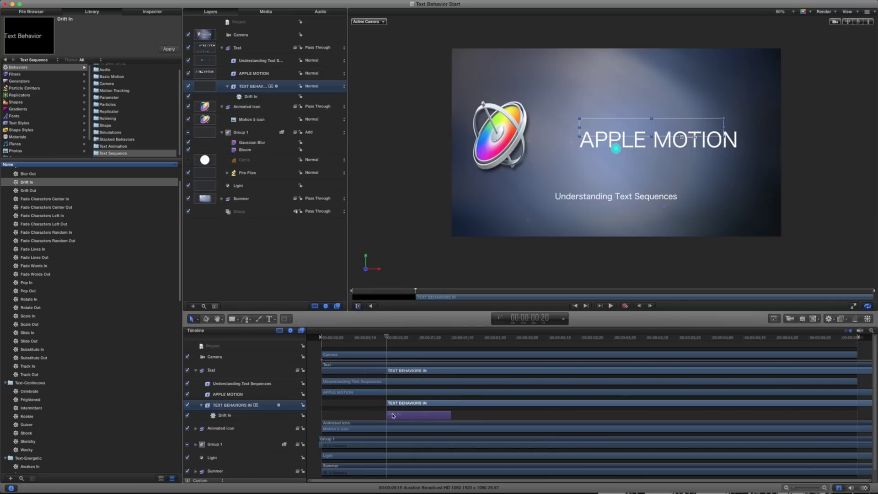
Scrub to check the delayed title drift-in, then select the Slide In text sequence behavior.
drag(386, 337, 445, 341)
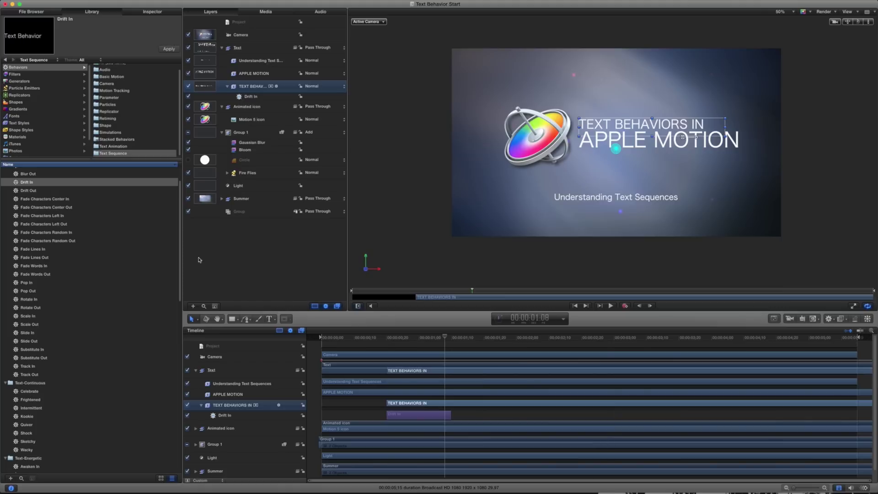
click(33, 334)
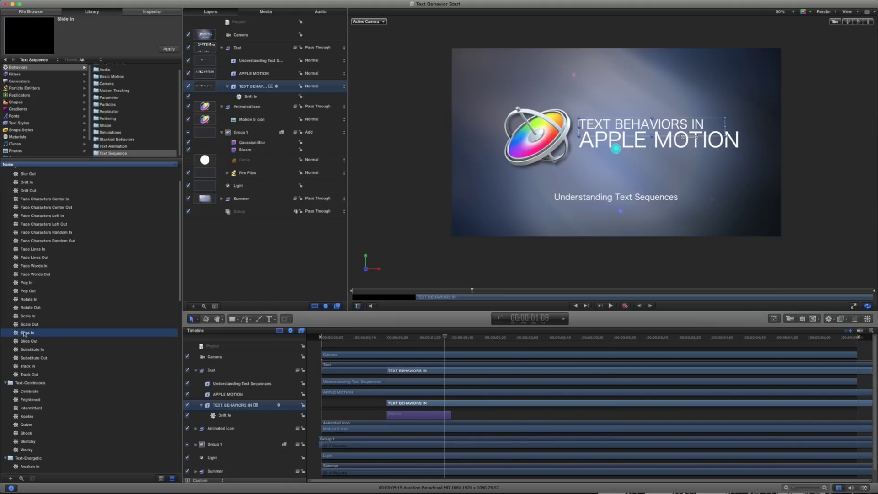
Apply the Slide In text sequence behavior to the APPLE MOTION line and preview it.
drag(15, 334, 208, 394)
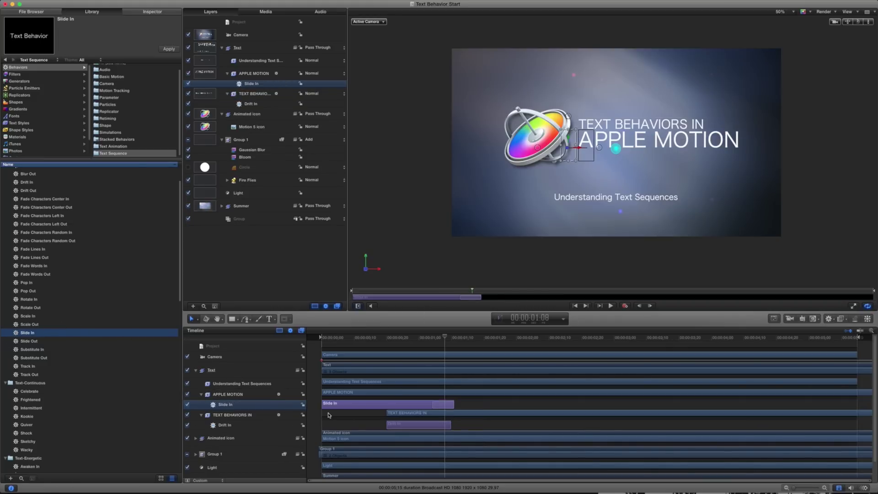
click(434, 407)
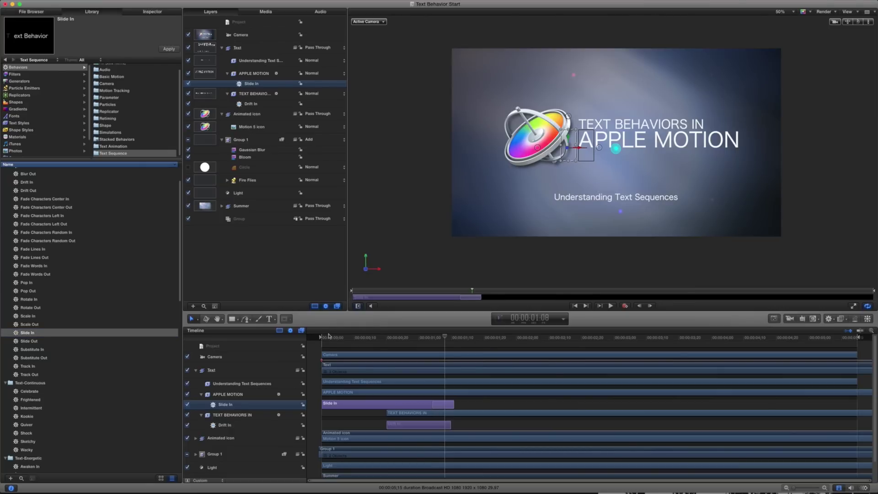
drag(328, 336, 360, 347)
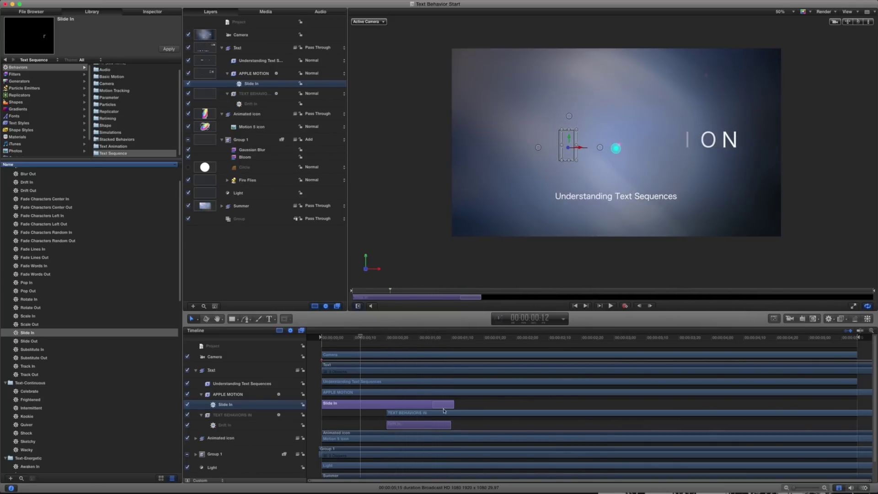
Trim Slide In to run from frame 12 to 21, and shift the APPLE MOTION layer 15 frames later.
drag(452, 405, 386, 407)
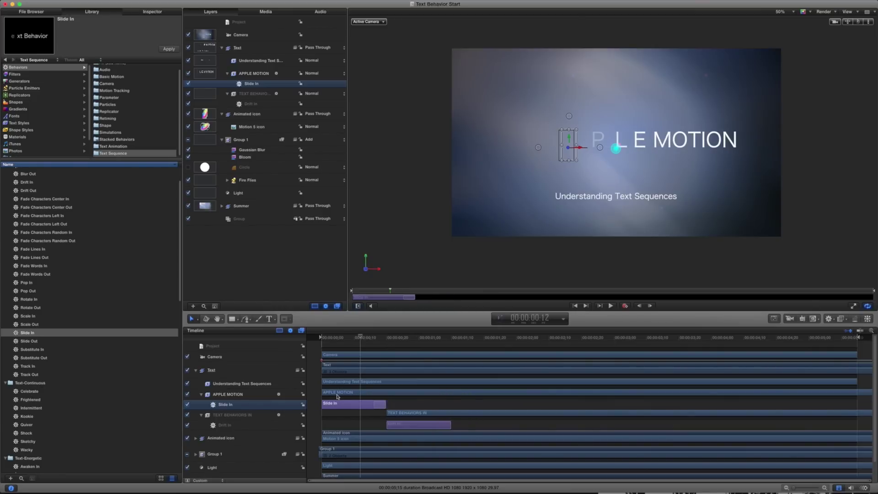
drag(331, 407, 411, 410)
drag(352, 393, 436, 393)
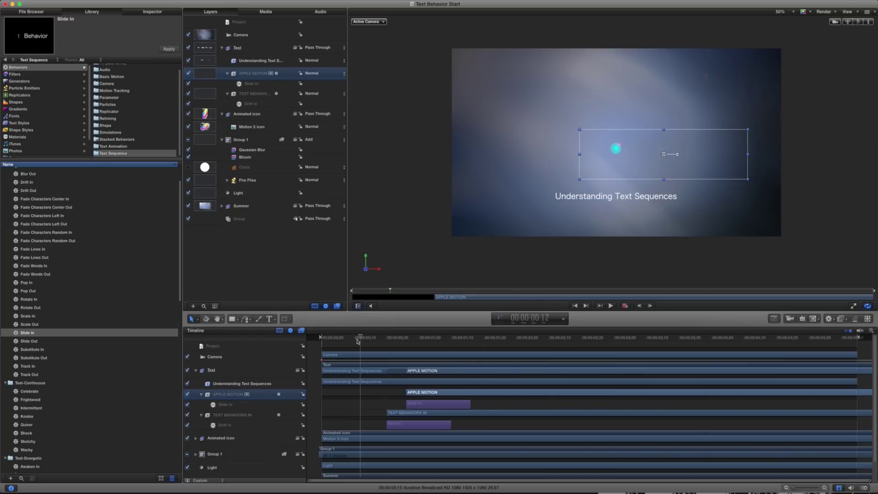
Play the opening to see APPLE MOTION slide in after TEXT BEHAVIORS IN.
drag(358, 341, 422, 339)
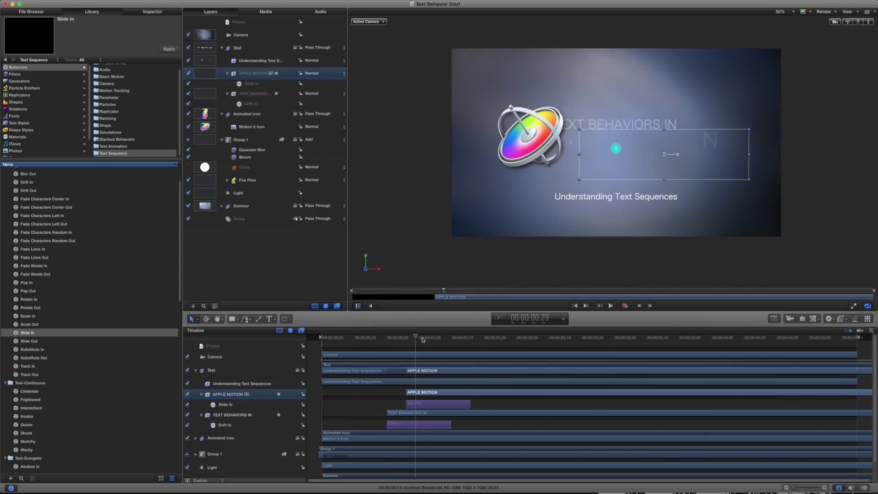
key(space)
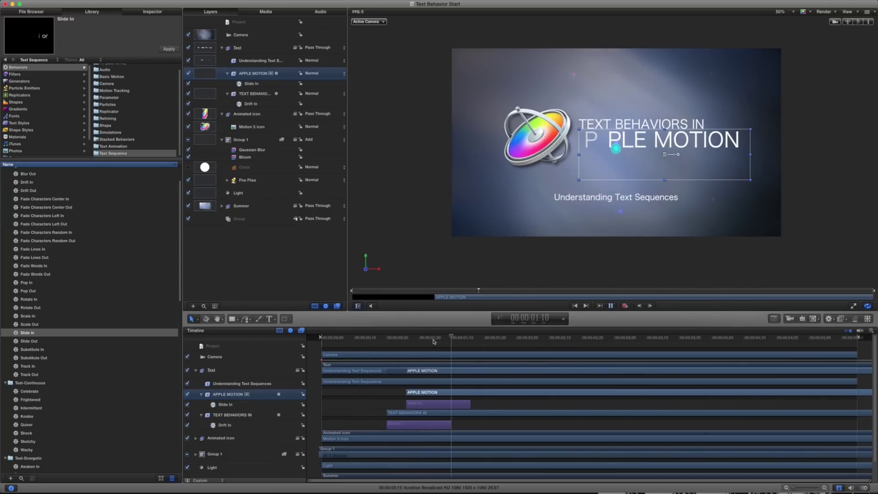
key(space)
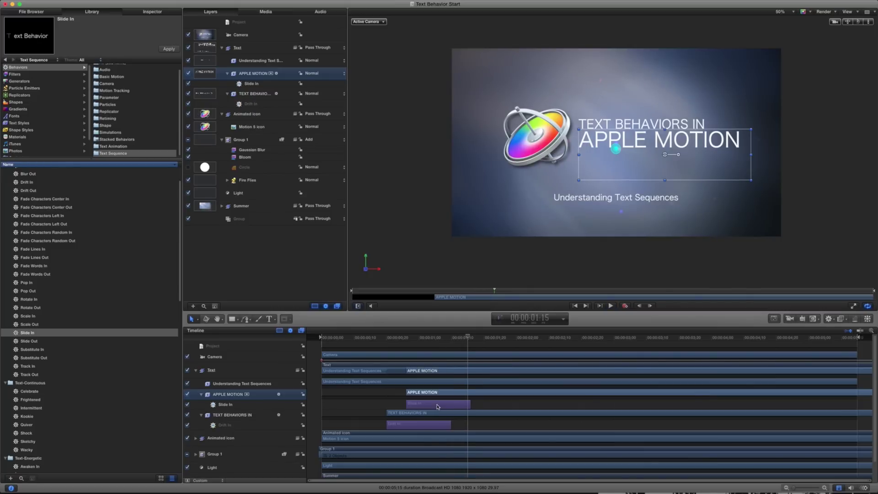
Nudge the Slide In bar slightly later to align with the APPLE MOTION layer's start.
click(438, 406)
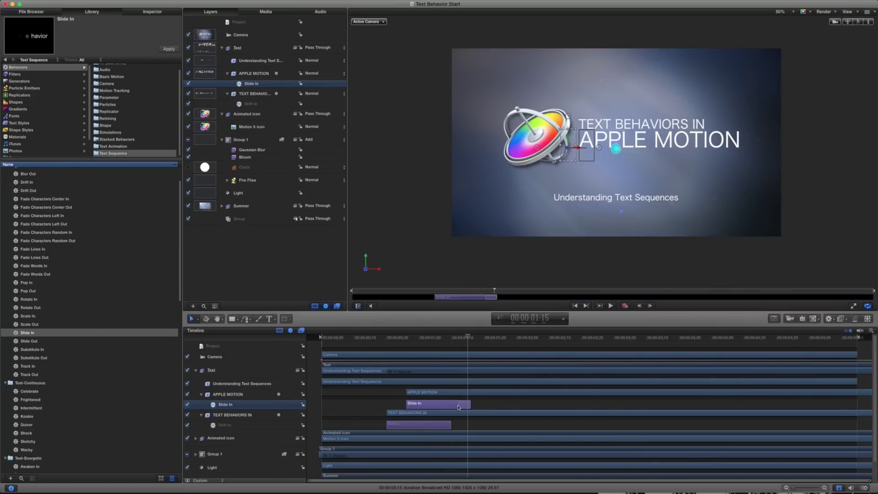
drag(458, 407, 457, 407)
click(433, 394)
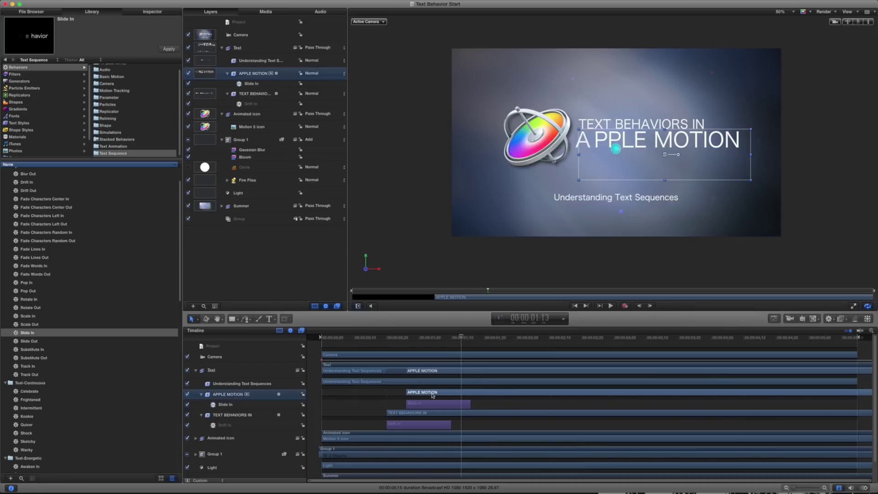
click(455, 405)
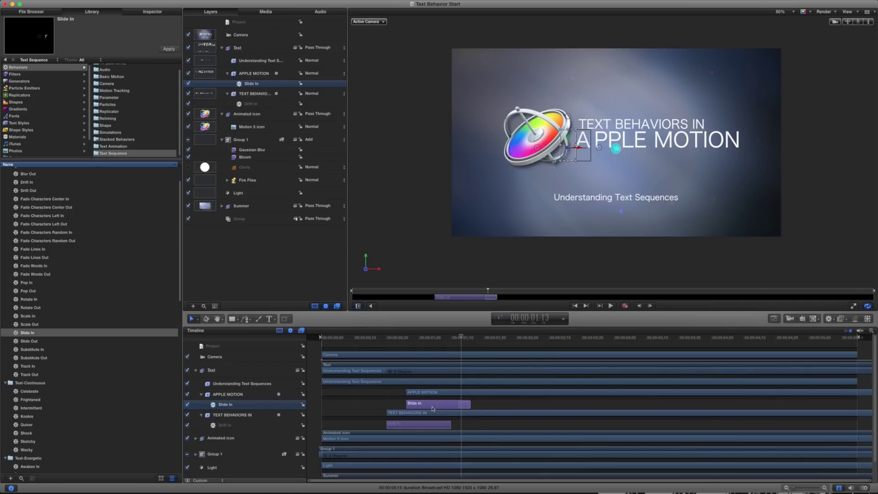
click(436, 396)
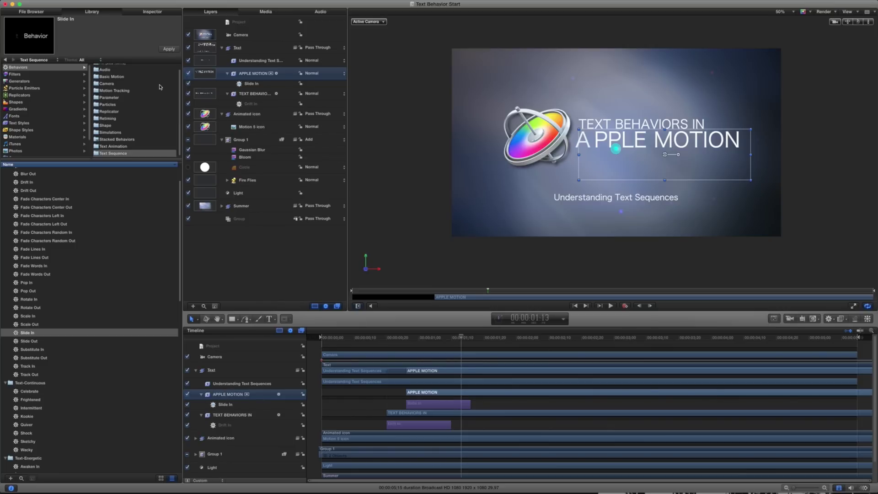
Show APPLE MOTION's Slide In parameters in the Inspector's Behaviors pane, with Format and Controls expanded.
click(152, 13)
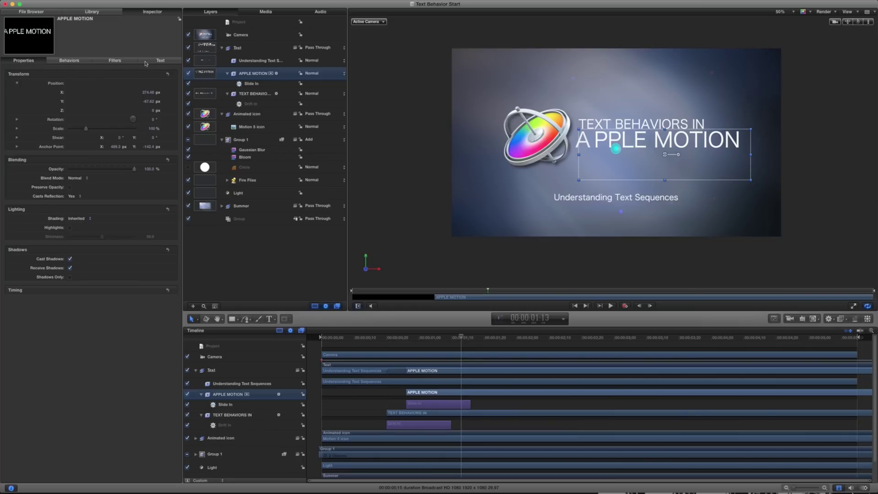
click(69, 61)
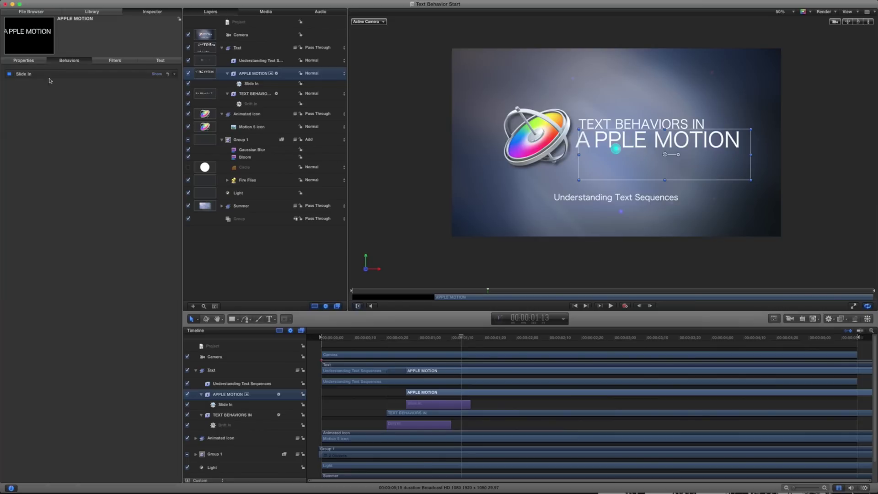
click(157, 74)
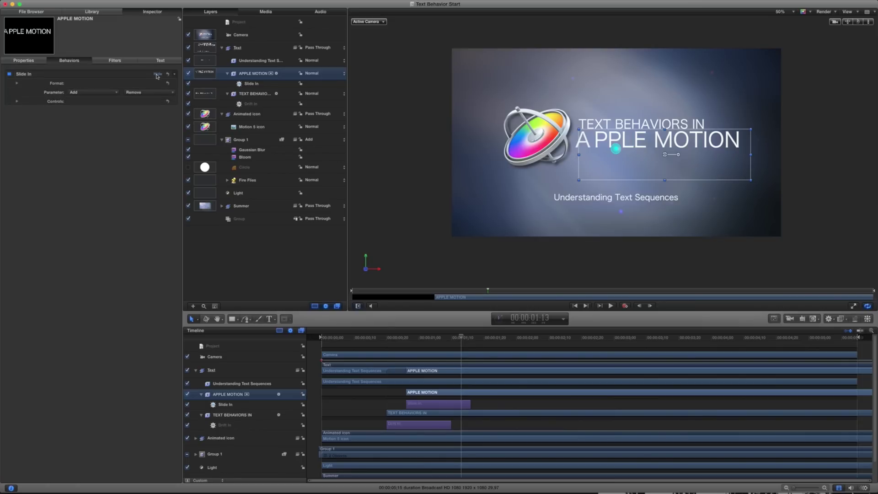
click(17, 84)
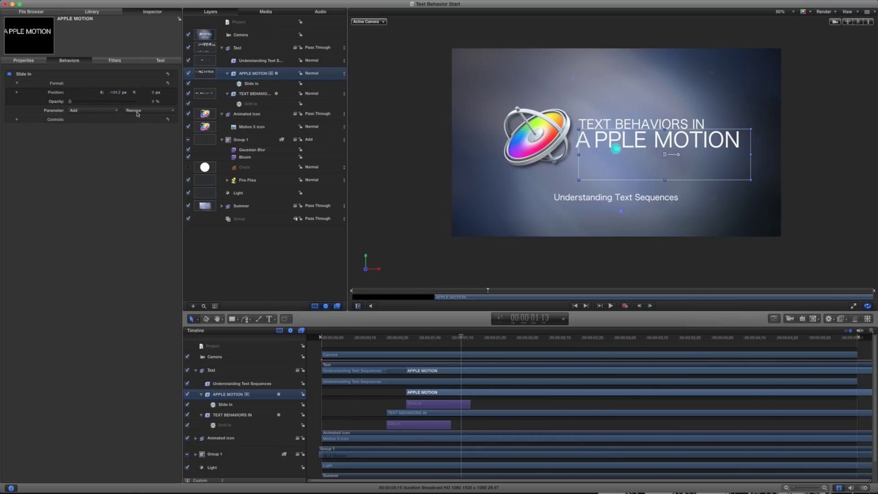
click(16, 120)
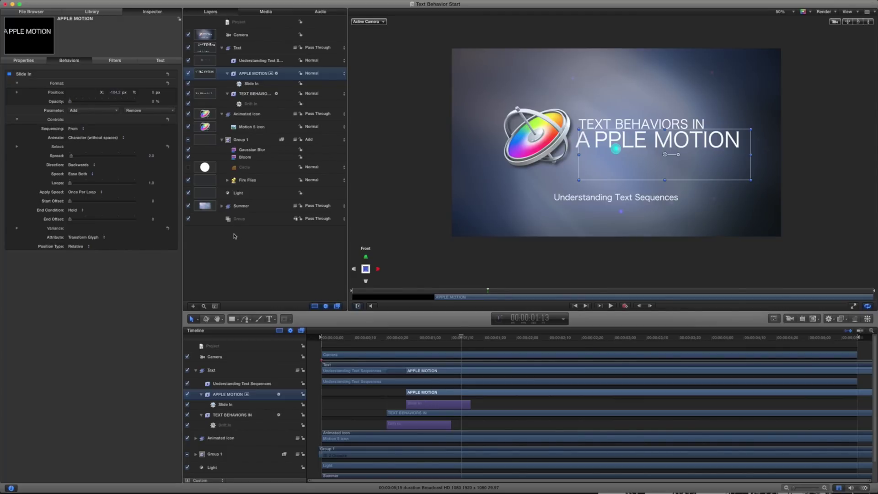
click(93, 12)
click(105, 147)
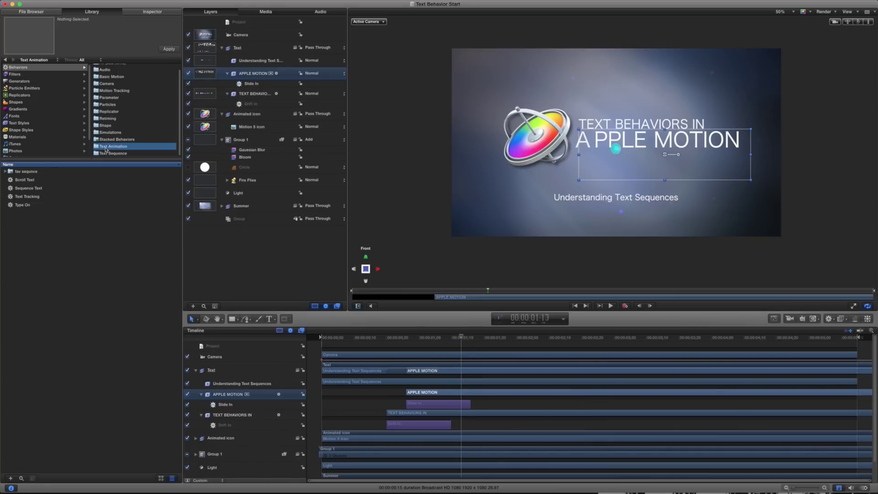
click(25, 188)
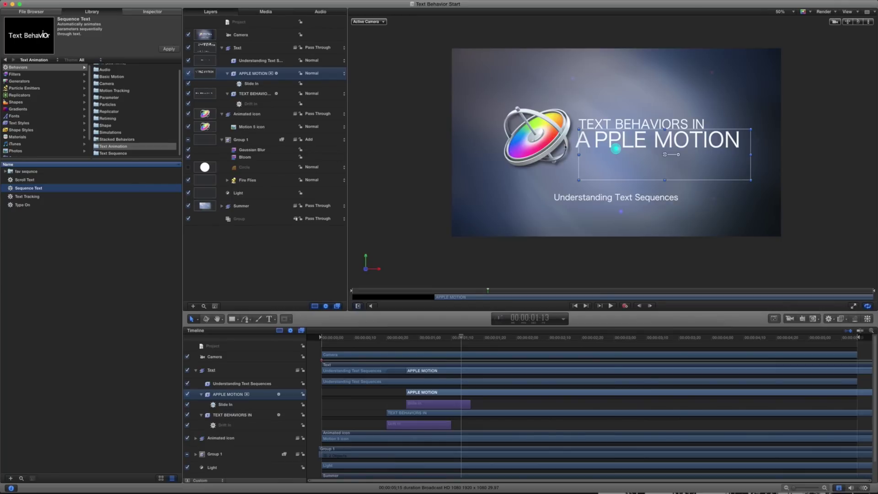
mouse_move(27, 45)
click(251, 84)
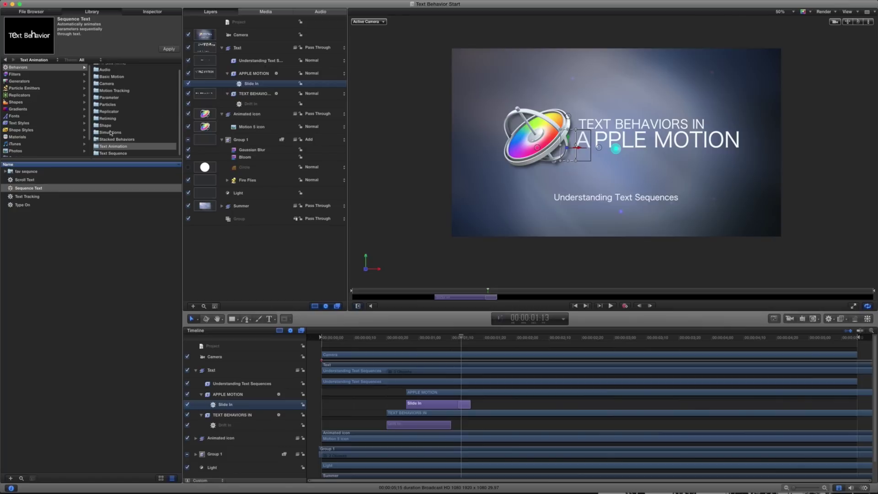
click(130, 12)
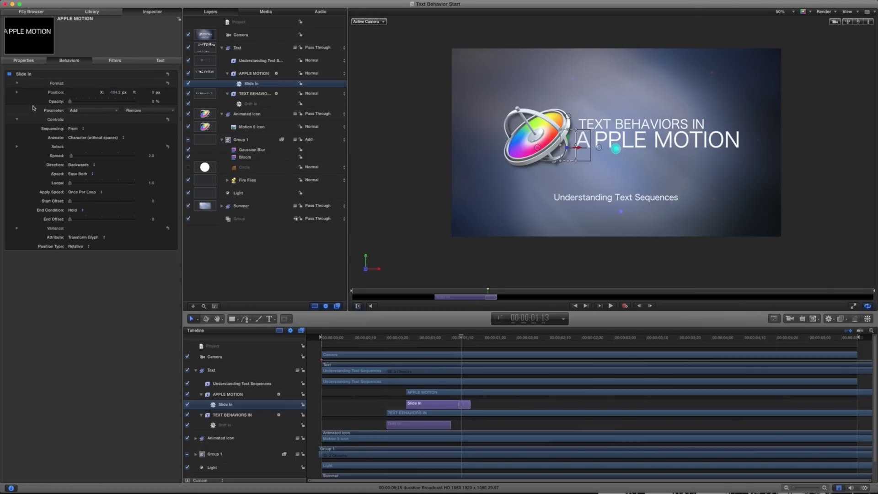
Solo APPLE MOTION, show Position as separate X, Y, Z, and scrub to watch letters slide.
alt+click(187, 394)
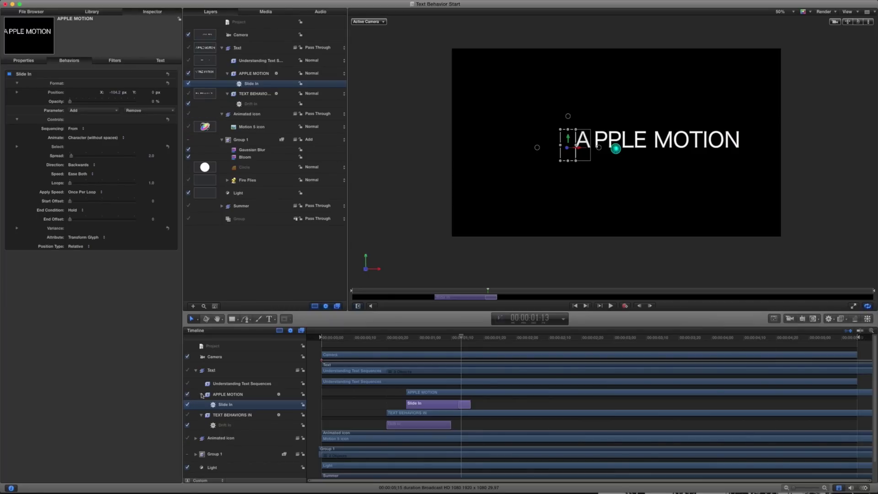
mouse_move(461, 338)
mouse_down()
mouse_move(407, 340)
mouse_move(469, 344)
mouse_move(456, 347)
mouse_up()
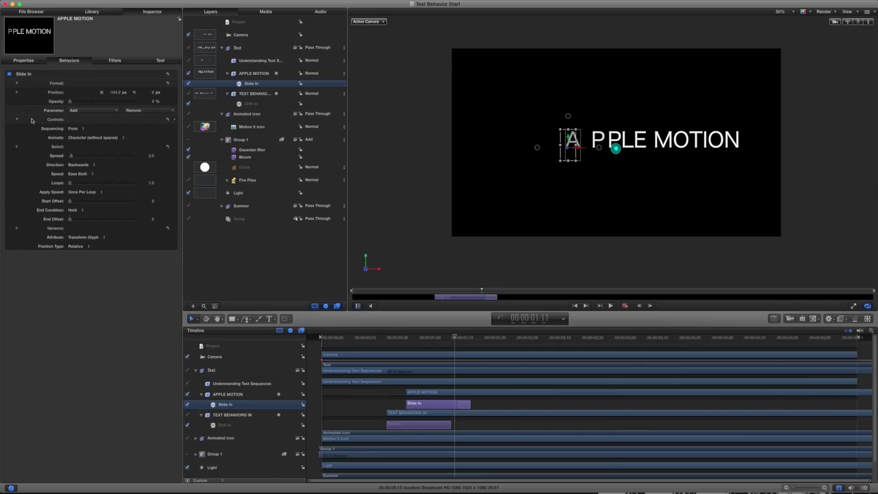
click(16, 84)
click(17, 84)
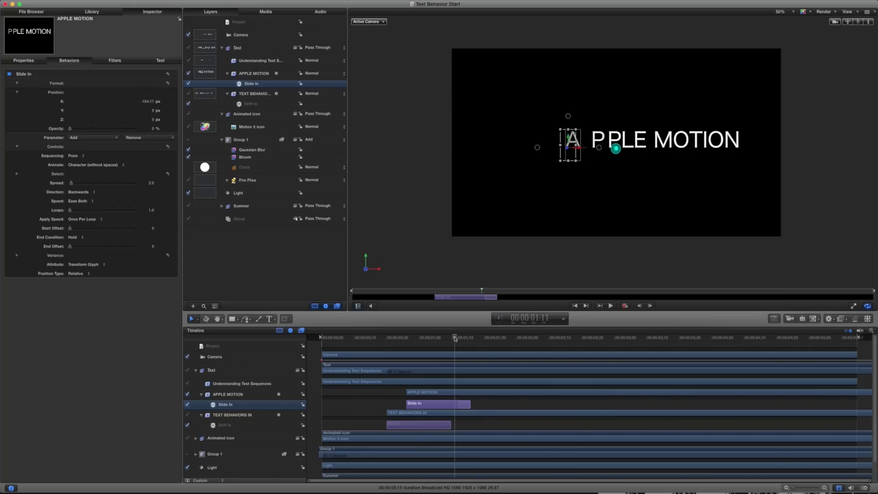
mouse_move(455, 338)
mouse_down()
mouse_move(466, 339)
mouse_move(451, 338)
mouse_up()
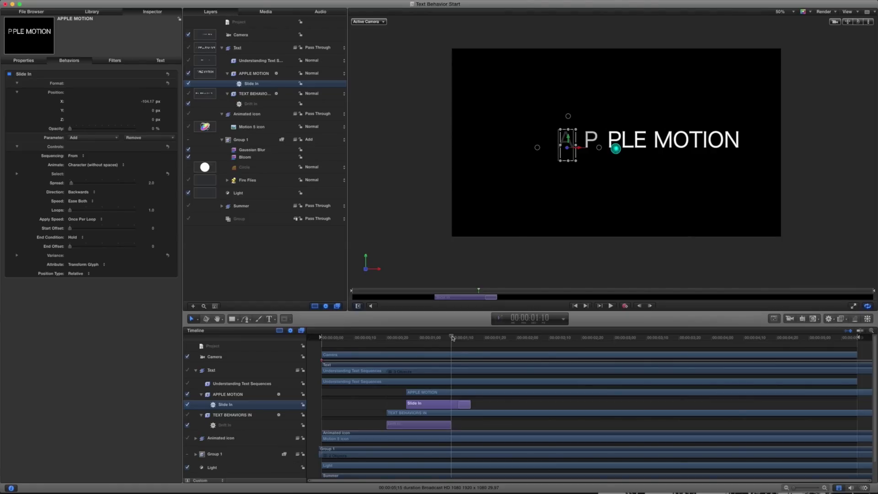
drag(450, 338, 438, 339)
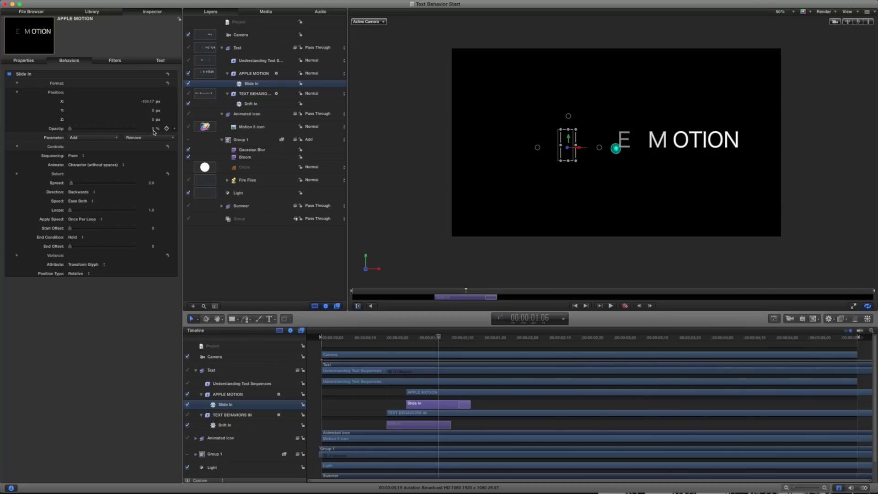
mouse_move(439, 338)
mouse_down()
mouse_move(425, 338)
mouse_move(455, 336)
mouse_up()
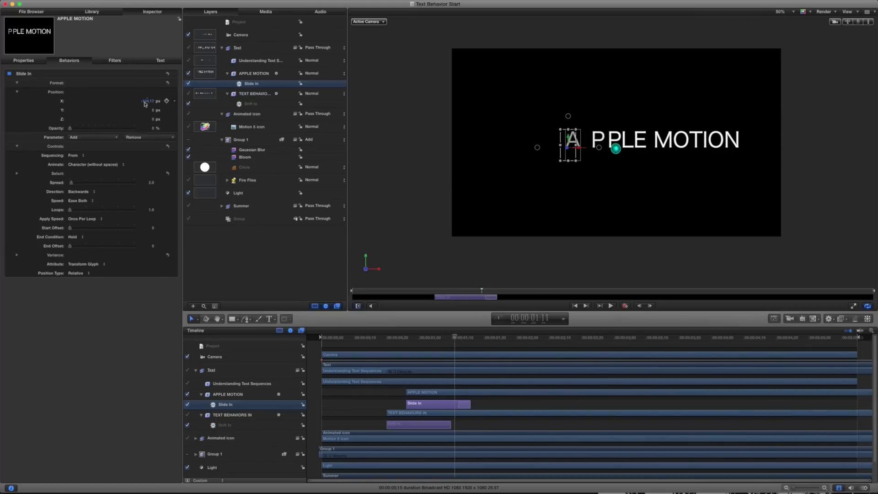
Shrink Slide In's horizontal offset to -8.17 px and make letters rise from below, previewing each change.
drag(147, 105, 149, 98)
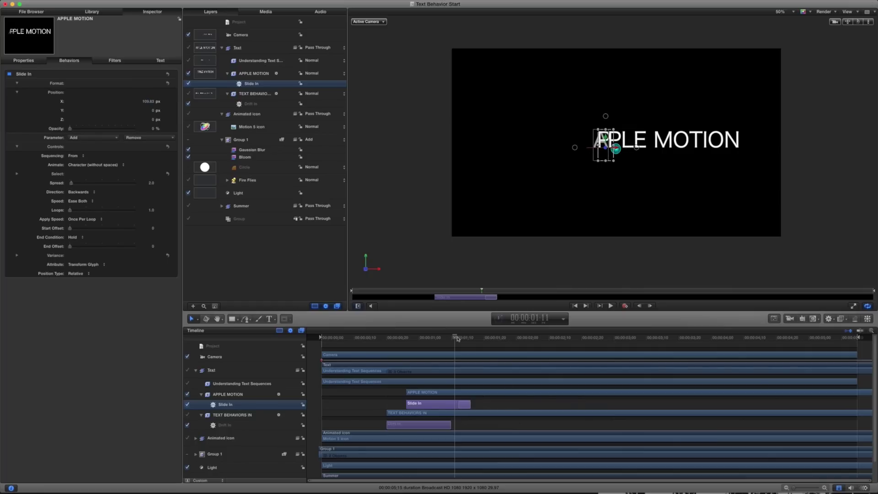
drag(449, 338, 478, 337)
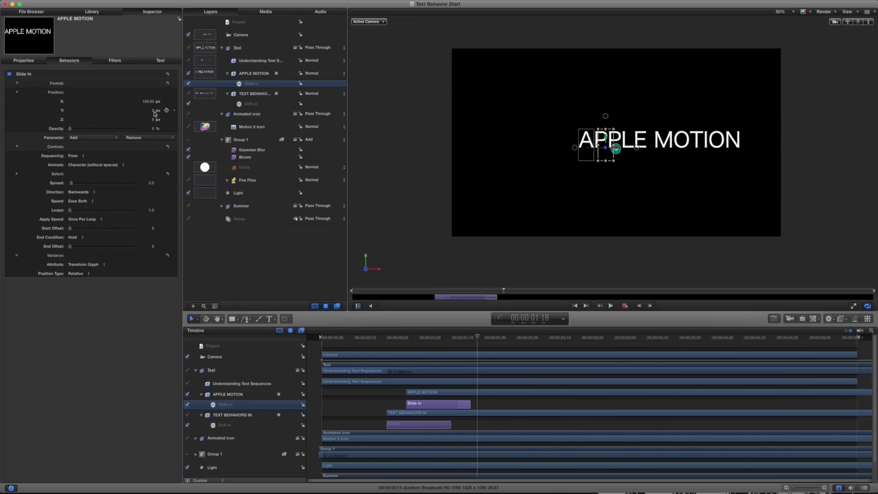
drag(153, 113, 149, 103)
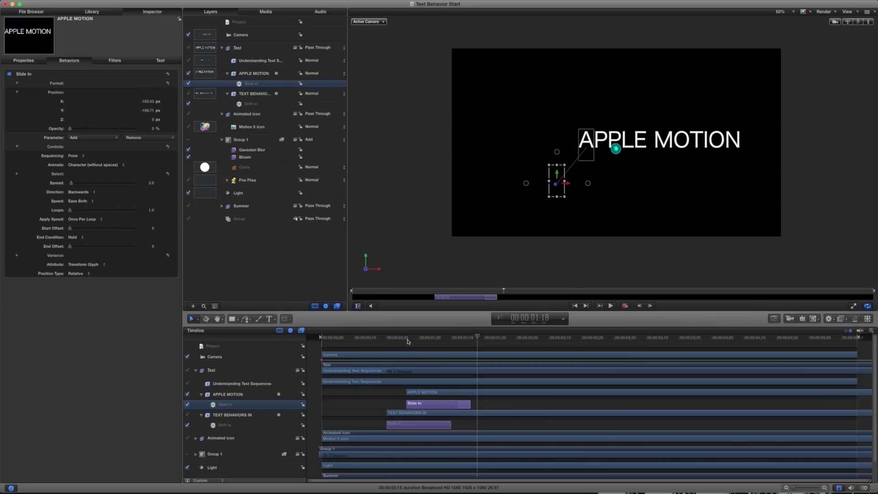
drag(408, 341, 467, 337)
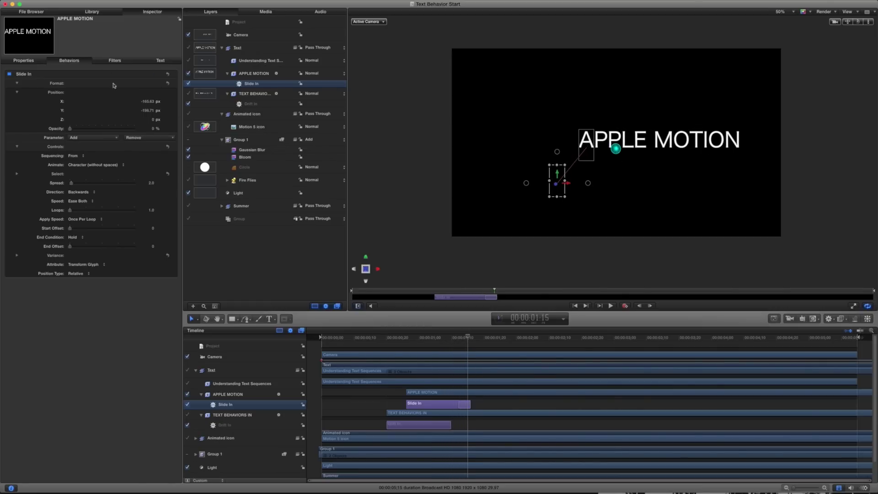
Set the Slide In Position X offset to 0 px.
click(147, 102)
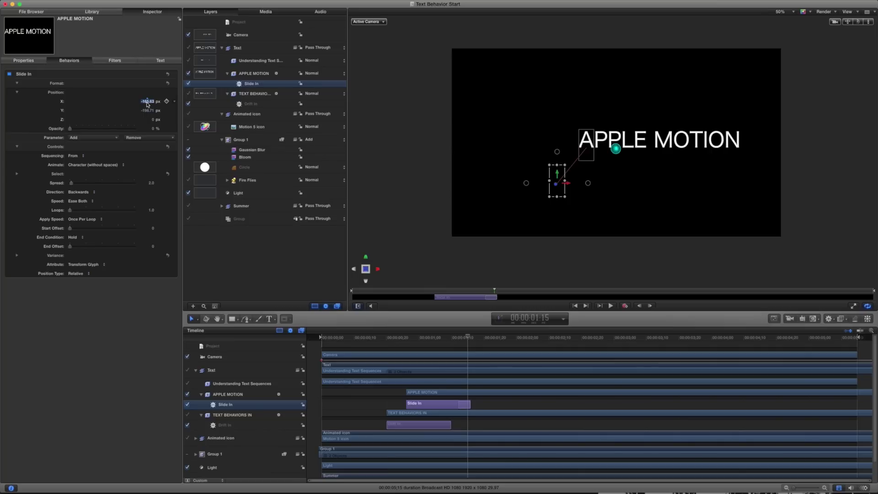
text(0)
key(Return)
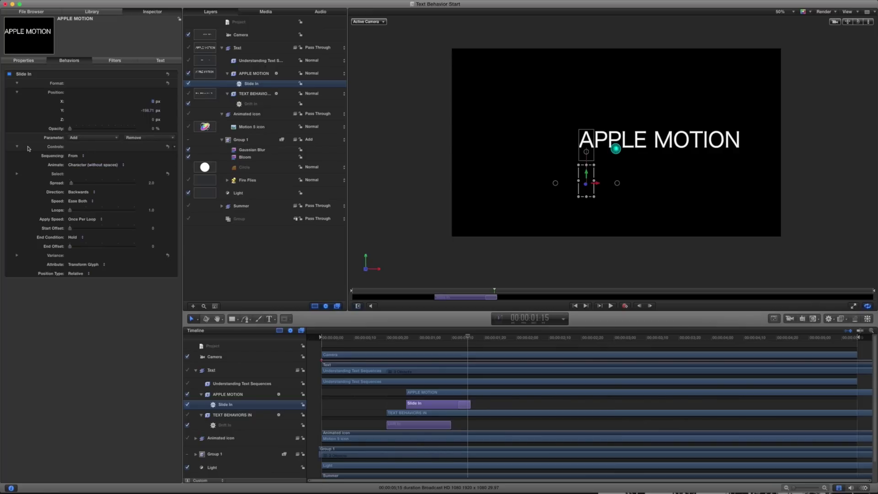
click(78, 166)
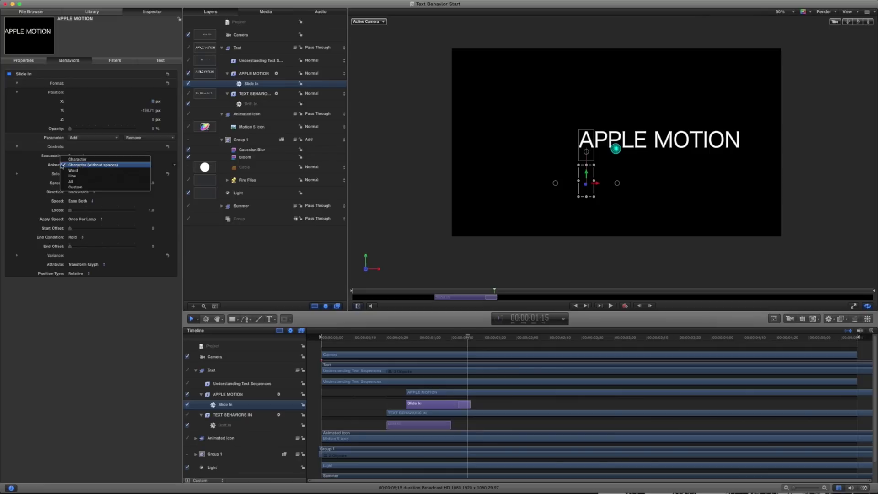
Set the Slide In Animate option to Word.
click(63, 165)
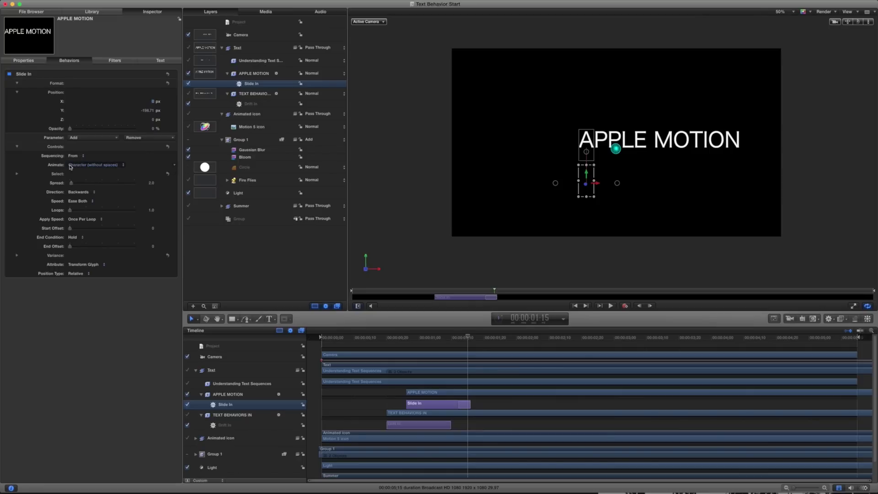
click(82, 166)
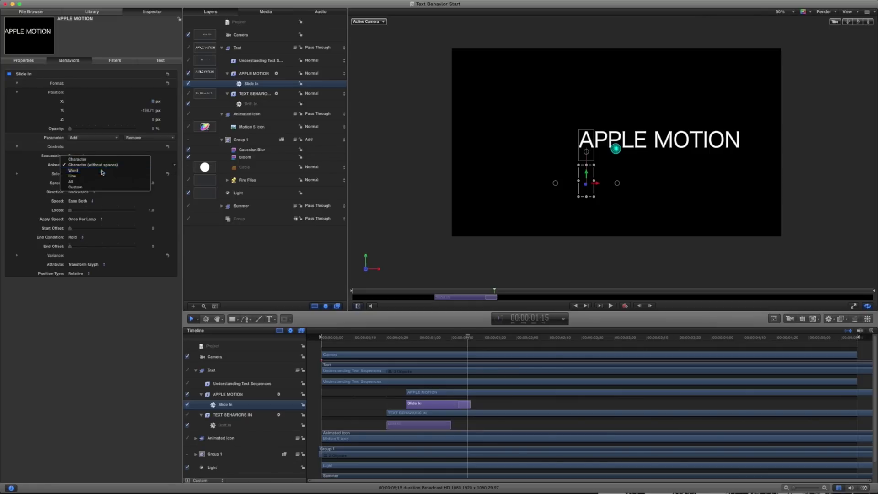
click(101, 171)
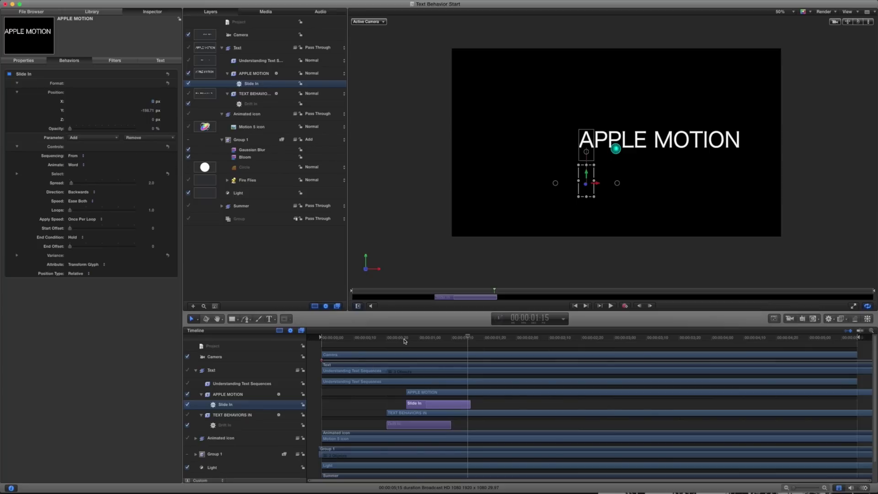
Lengthen the Slide In bar, play the word-by-word animation, then shorten the bar again.
drag(404, 337, 470, 337)
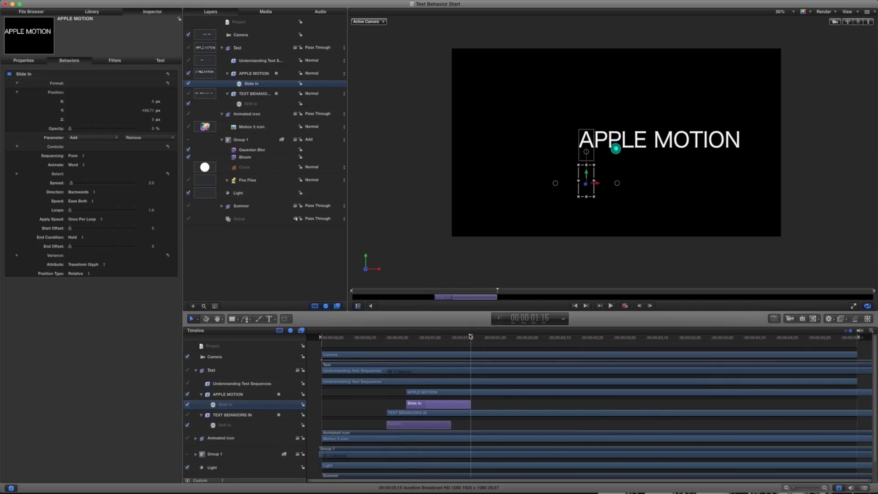
drag(470, 403, 597, 405)
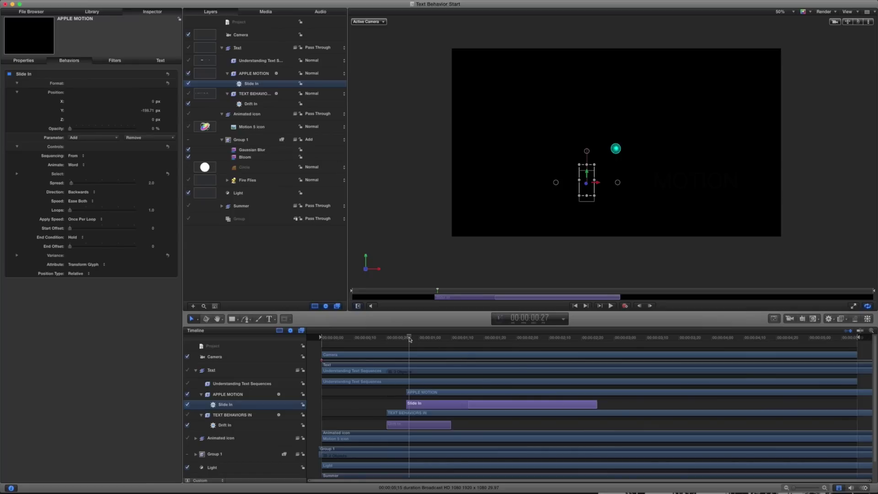
key(space)
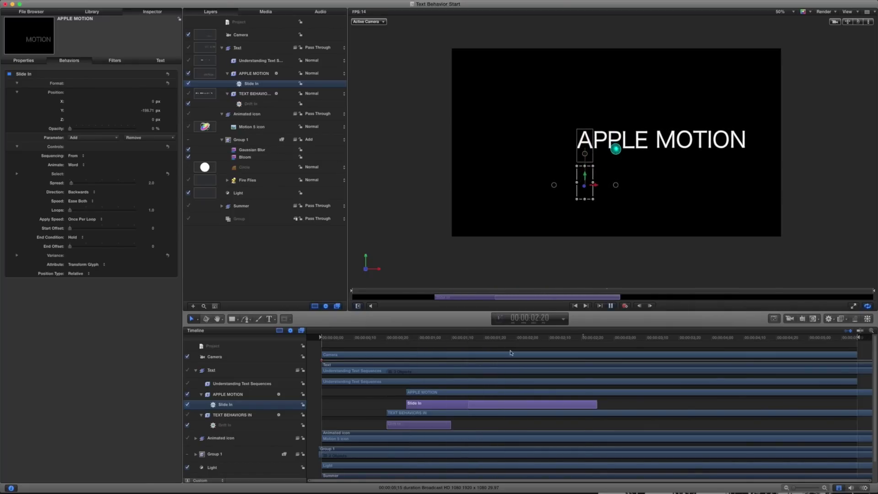
key(space)
drag(596, 404, 482, 404)
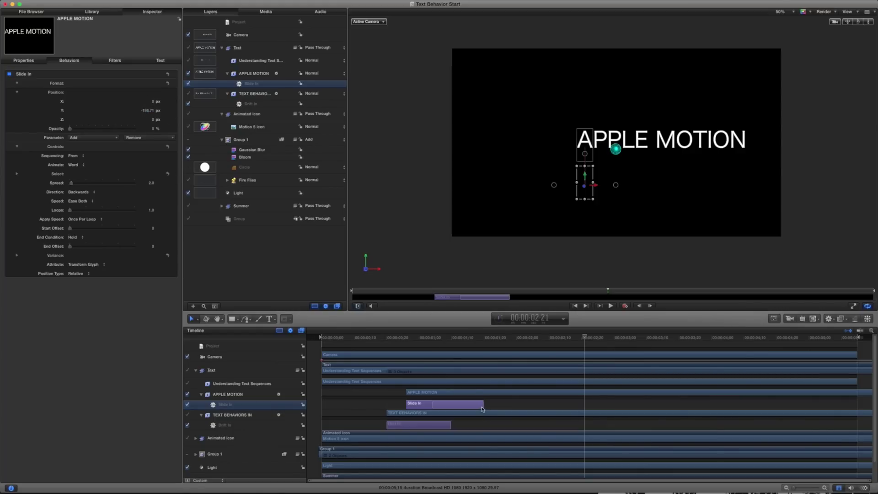
Extend the Slide In bar's out point and scrub to watch MOTION rise before APPLE.
drag(483, 406, 534, 407)
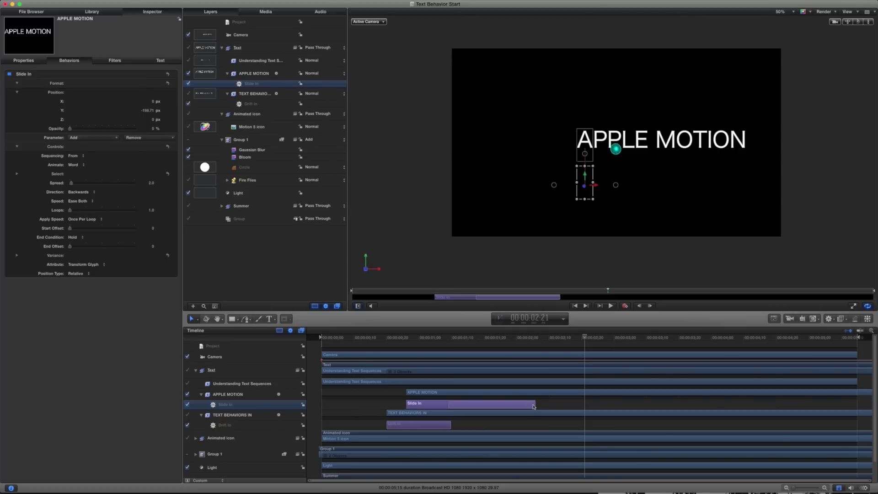
drag(411, 341, 487, 340)
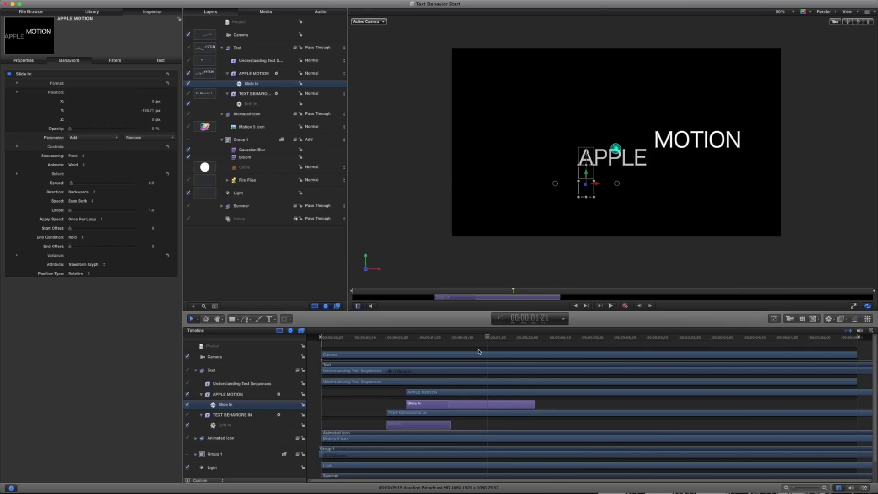
drag(487, 339, 406, 353)
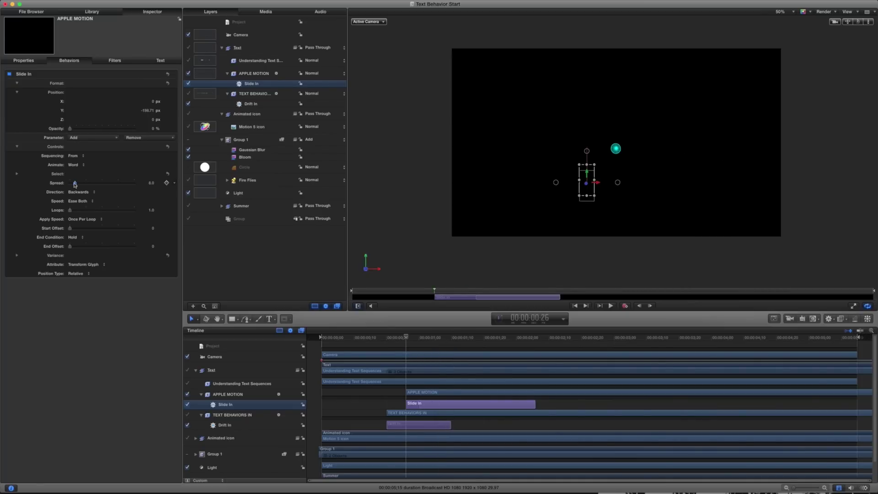
Set the Slide In Spread to 0.5, after trying 0 and 4.
mouse_move(75, 184)
mouse_down()
mouse_move(62, 184)
mouse_move(72, 184)
mouse_up()
click(153, 184)
text(4)
key(Return)
drag(151, 183, 149, 183)
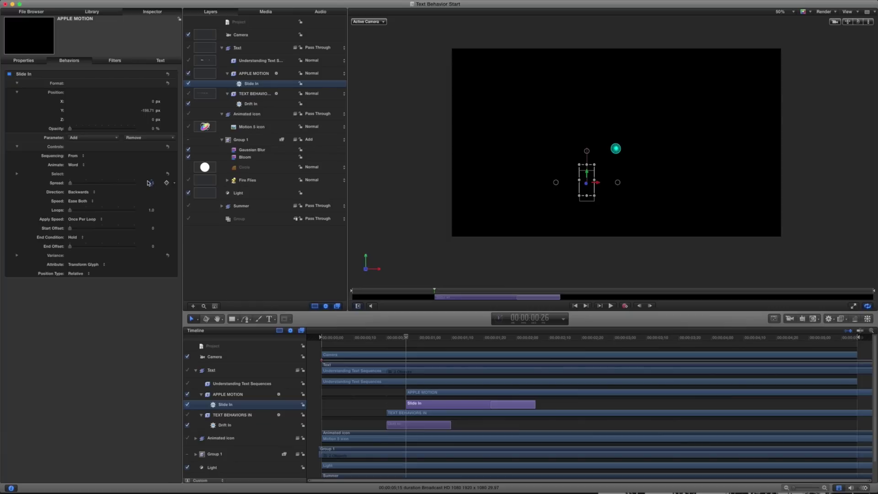
Play back the slide-in several times to watch APPLE arrive with the new spread.
key(space)
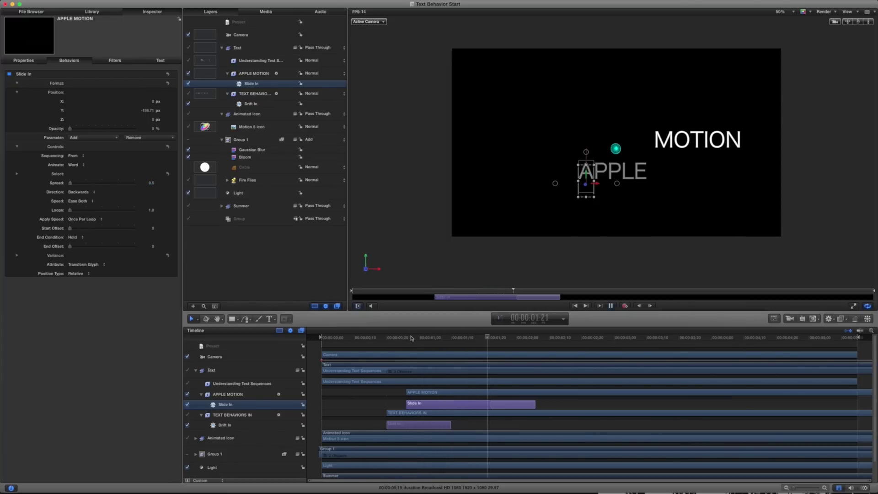
key(space)
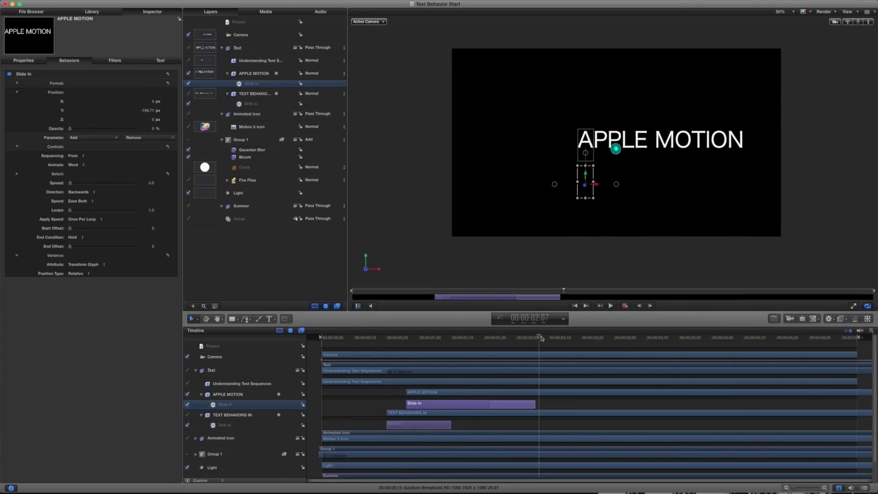
drag(542, 338, 406, 354)
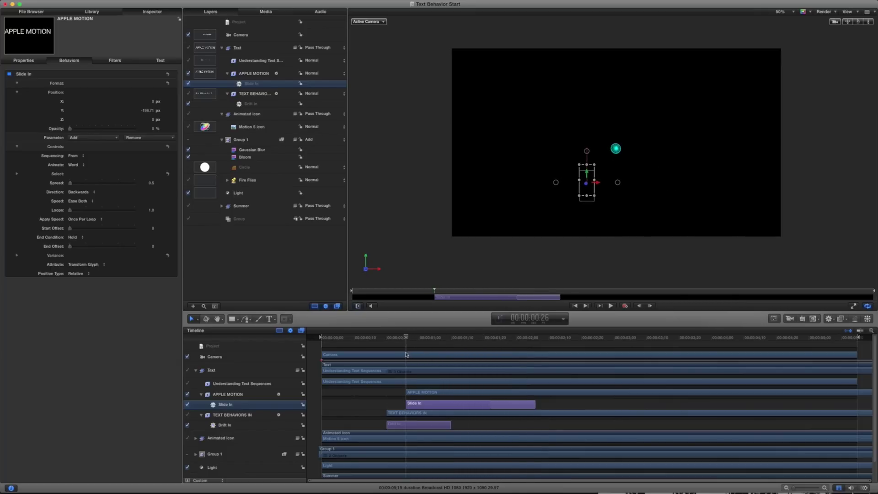
key(space)
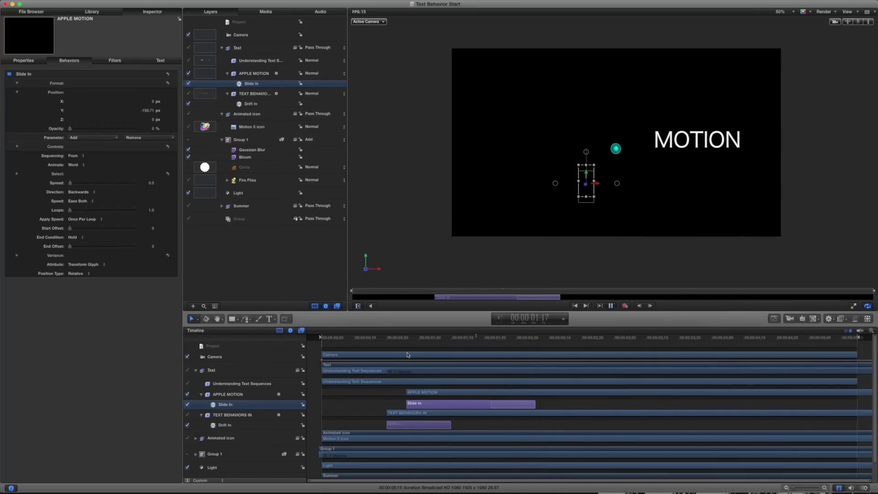
key(space)
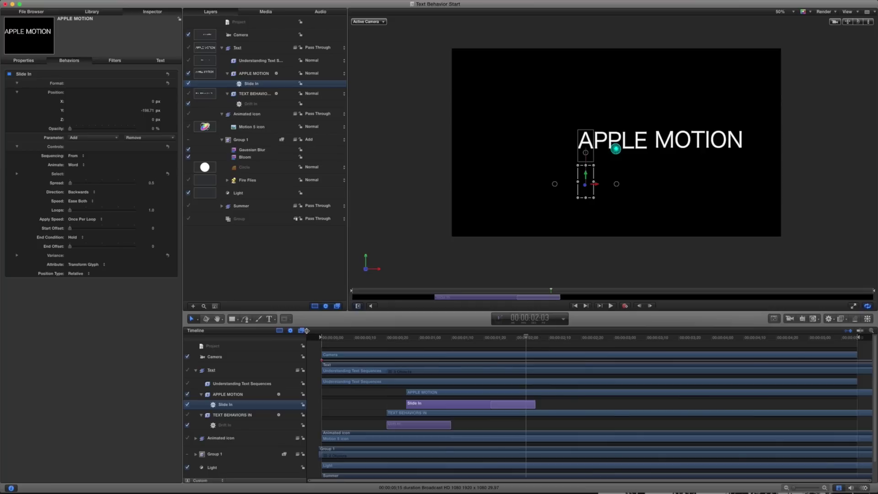
click(406, 338)
key(space)
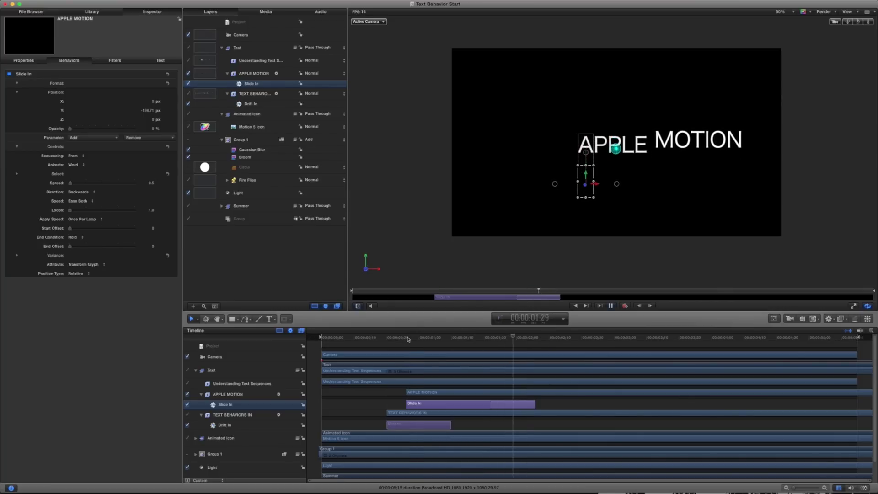
key(space)
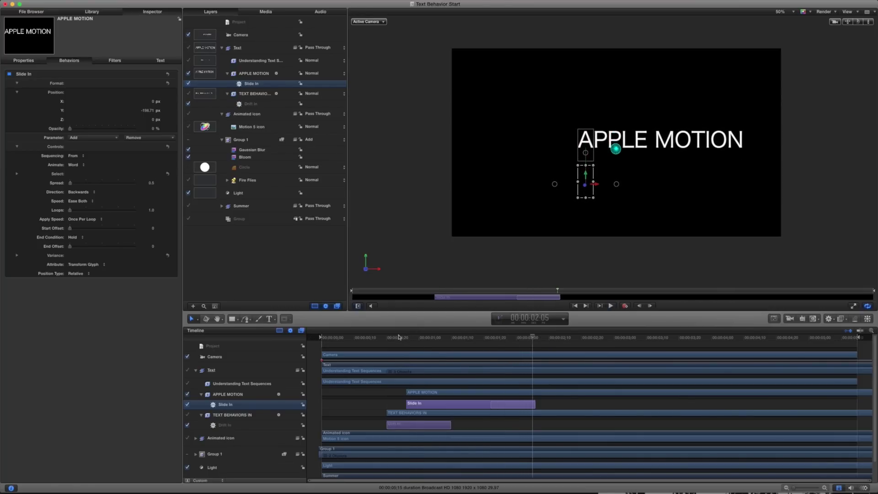
scroll(398, 337, down, 1)
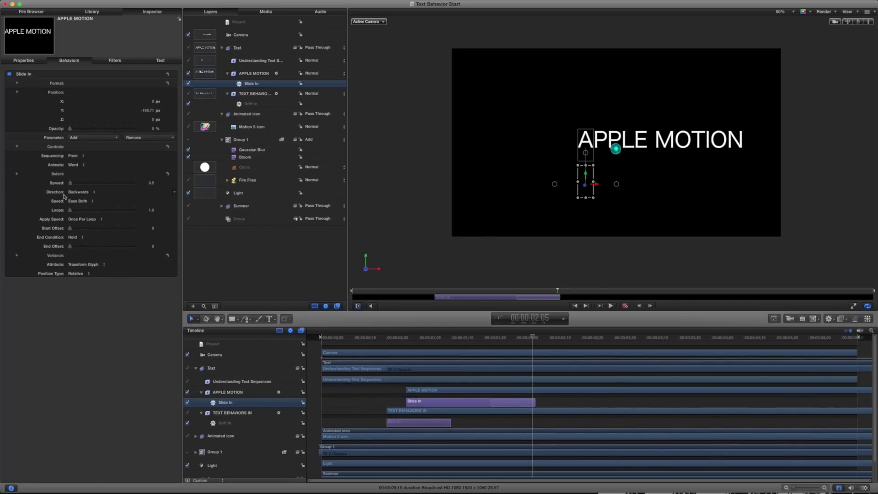
Set the Slide In Direction to Forwards and play back to see APPLE rise before MOTION.
click(79, 192)
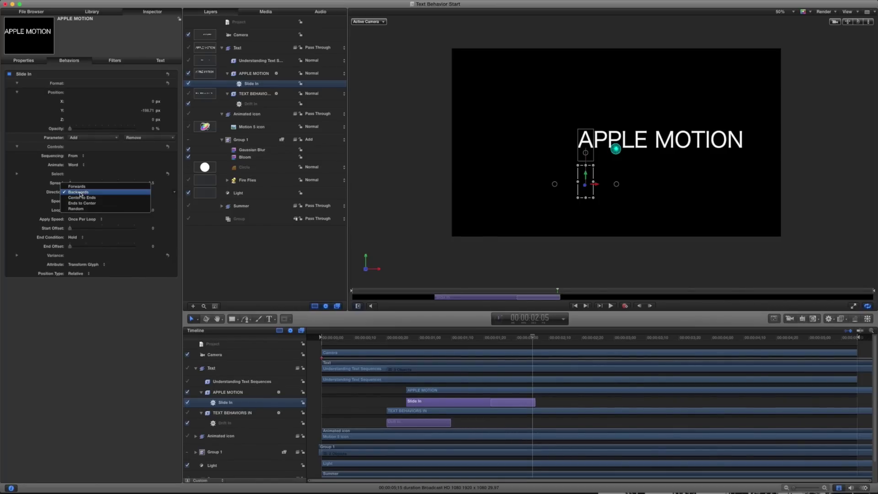
click(81, 187)
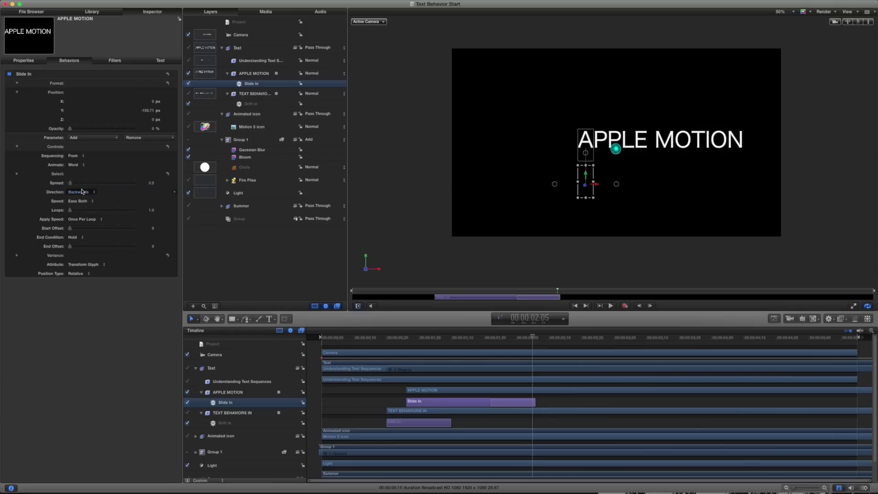
click(405, 338)
key(space)
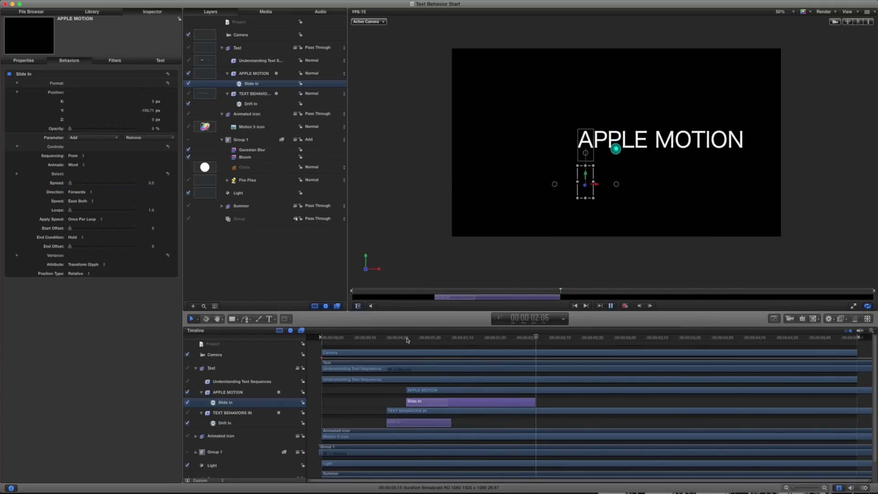
key(space)
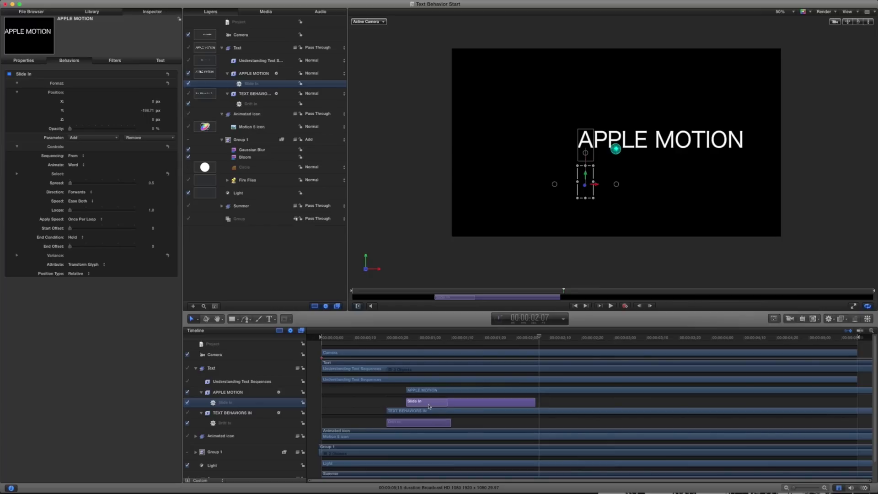
click(405, 338)
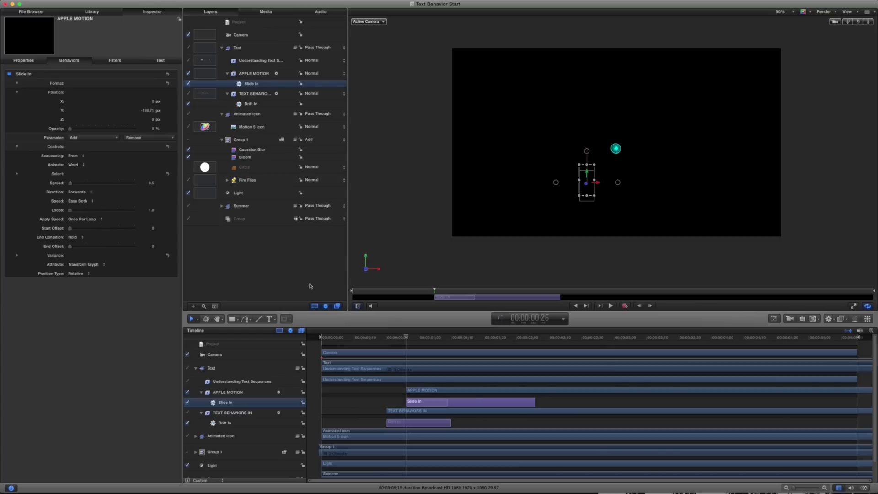
key(space)
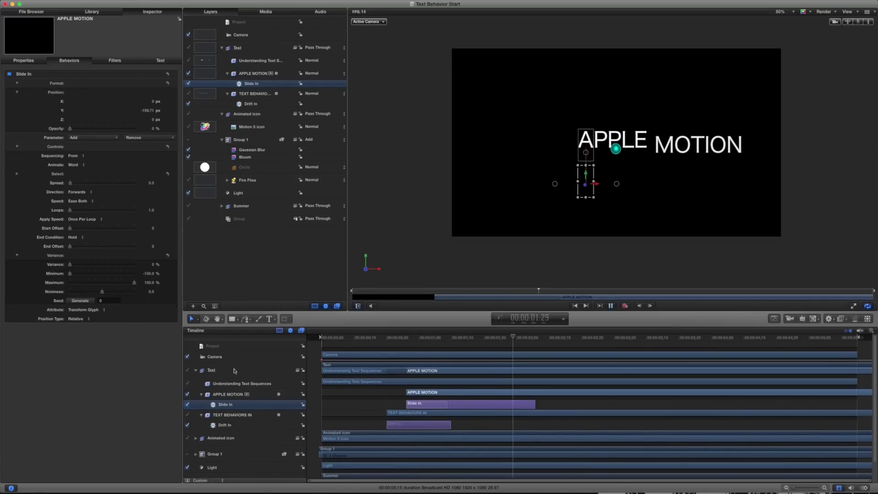
Scrub through the full title composition to watch MOTION slide in after APPLE.
drag(402, 338, 430, 341)
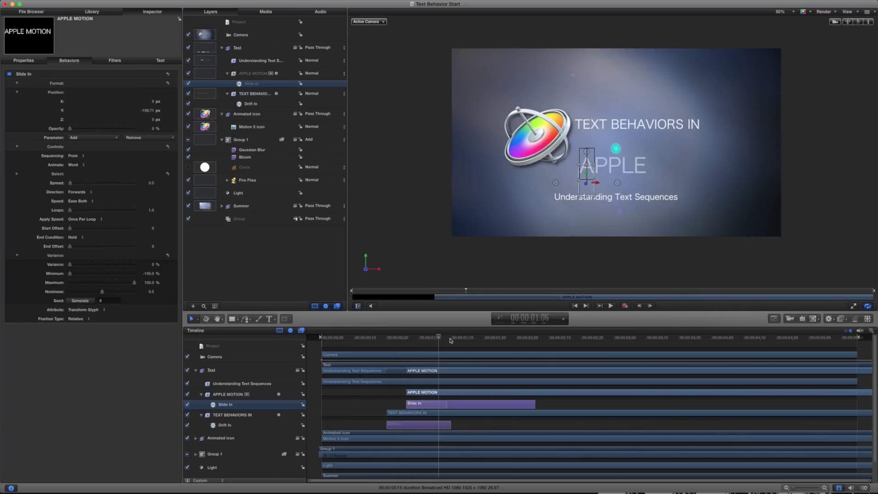
drag(450, 340, 542, 343)
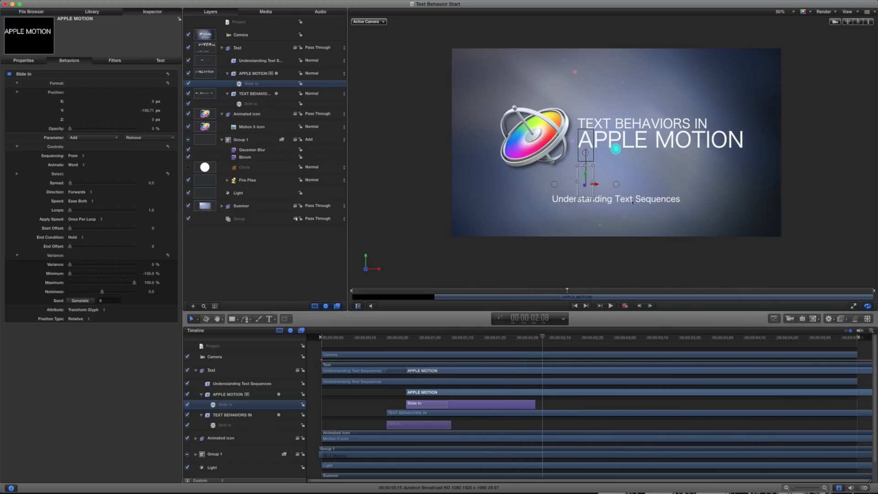
click(92, 12)
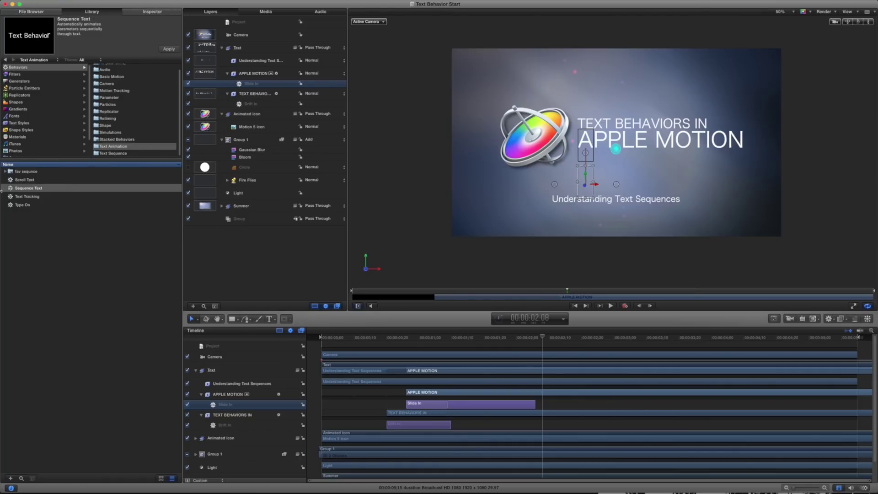
Apply a shortened Sequence Text to the subtitle and shift the layer to start near 00:00:01;02.
drag(23, 187, 238, 384)
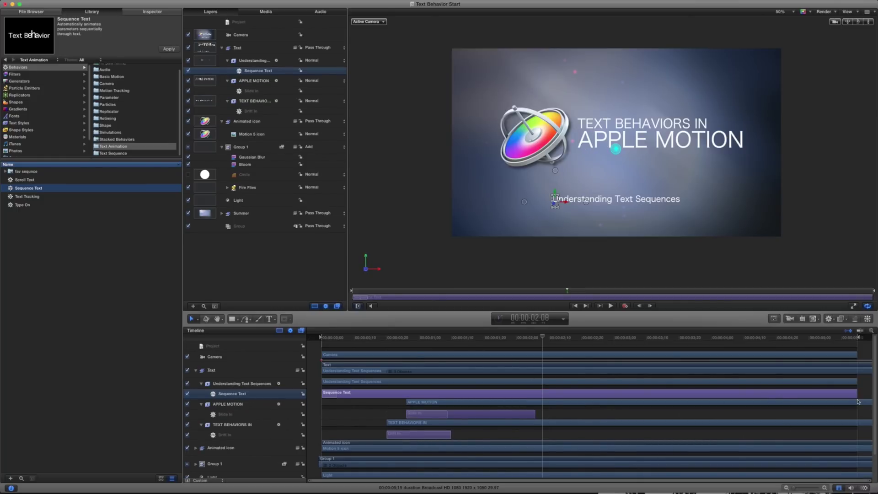
drag(857, 402, 388, 385)
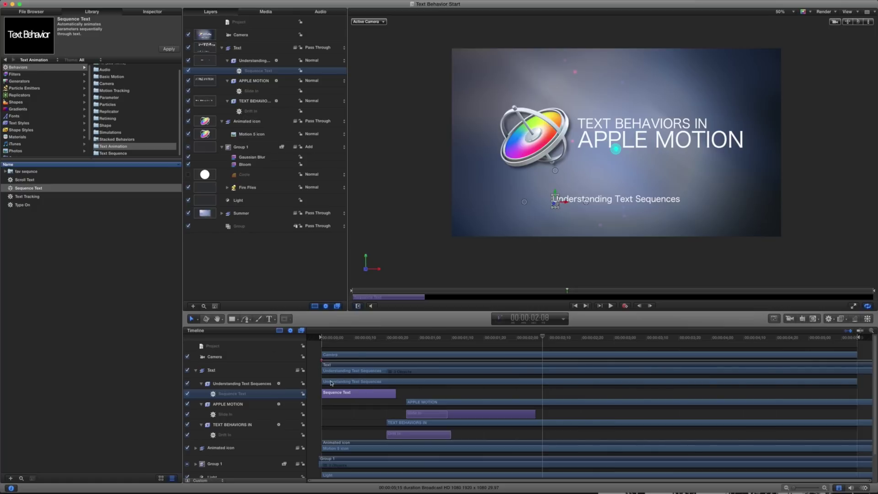
drag(323, 381, 451, 397)
click(438, 338)
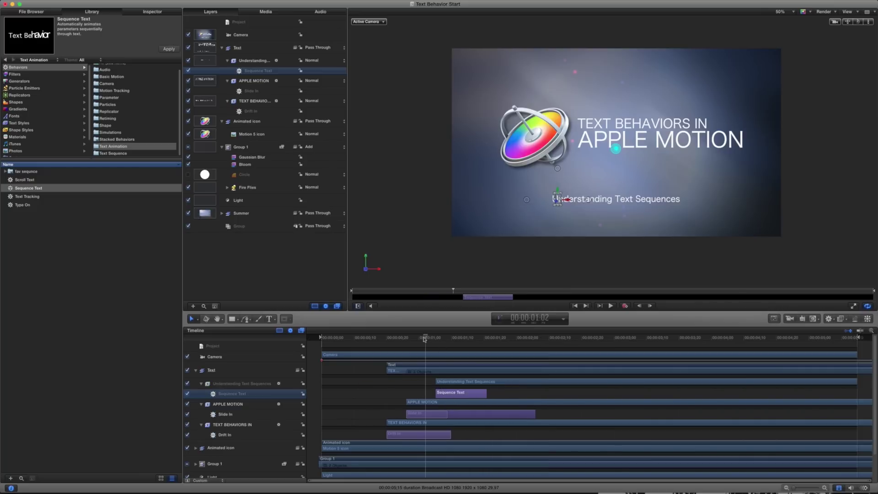
click(467, 338)
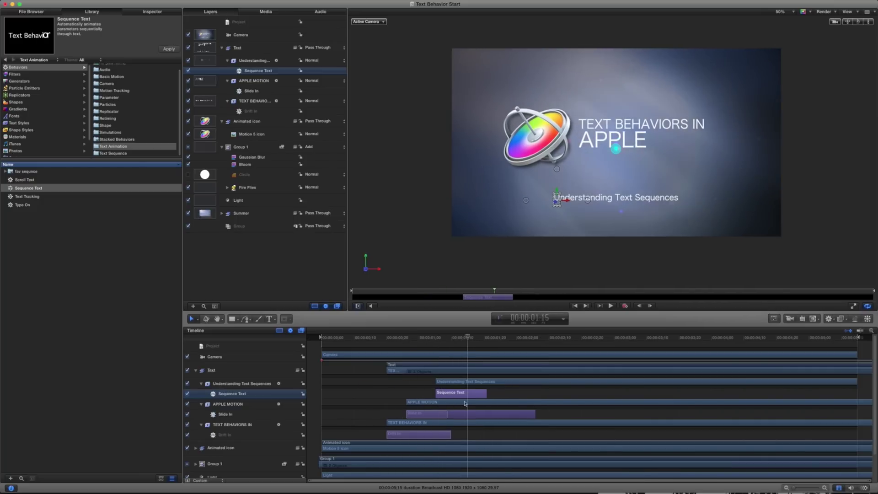
click(468, 382)
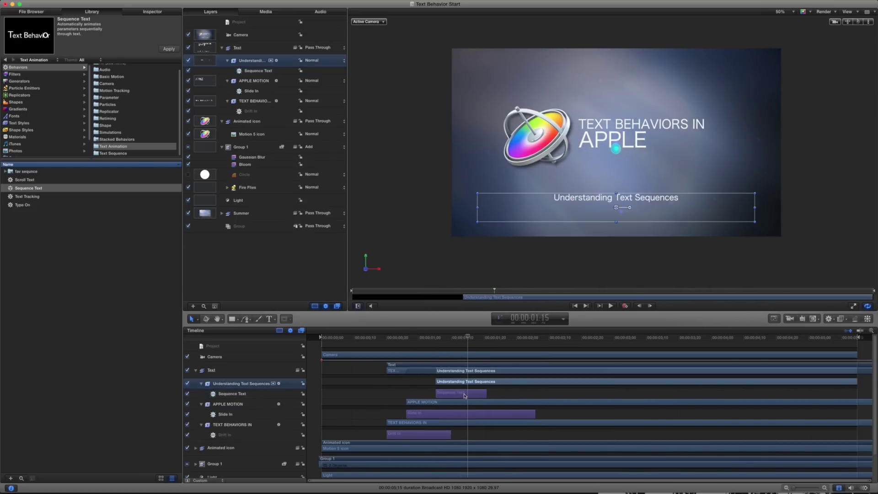
Add Position at Y -135.7 px to the subtitle's Sequence Text, animating by Character (without spaces).
click(466, 393)
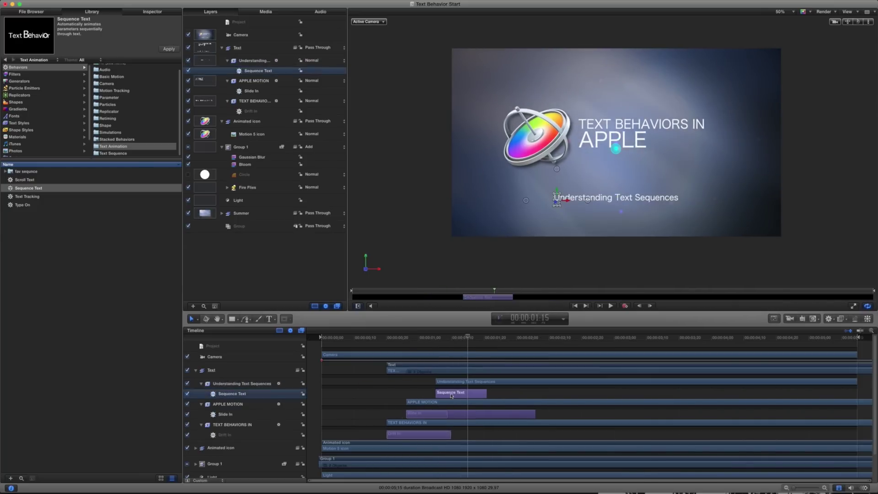
click(151, 12)
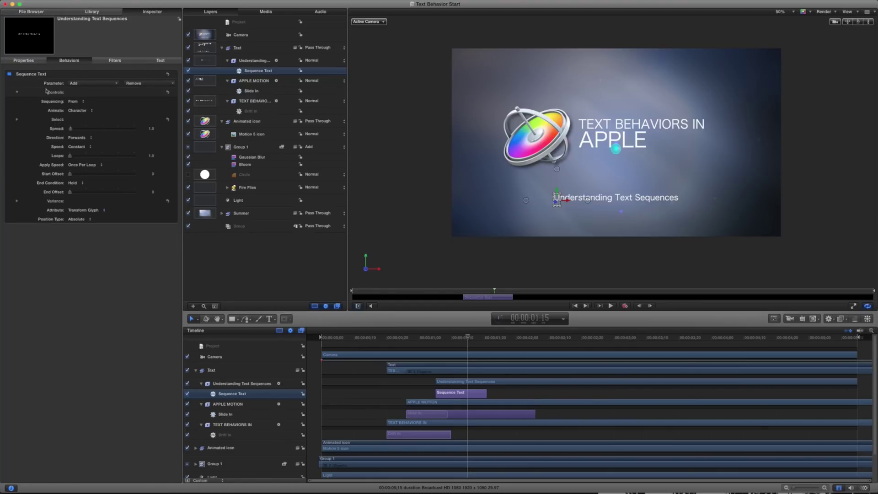
click(111, 85)
mouse_move(109, 92)
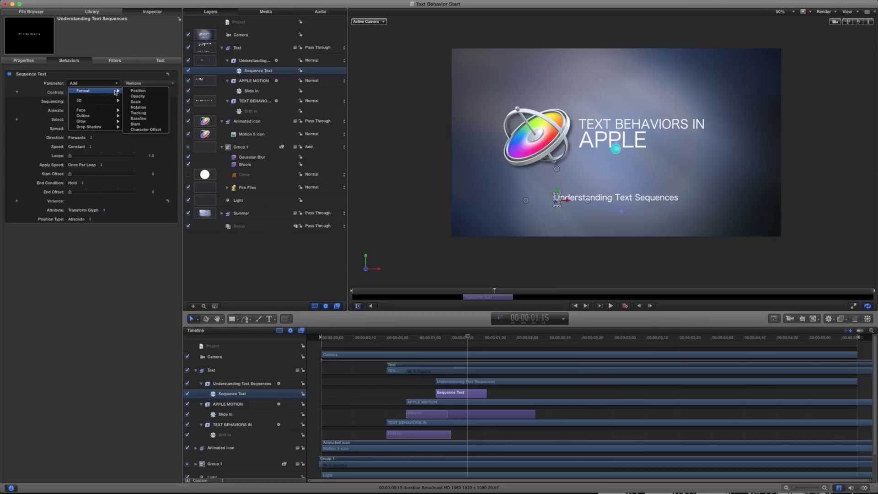
click(138, 91)
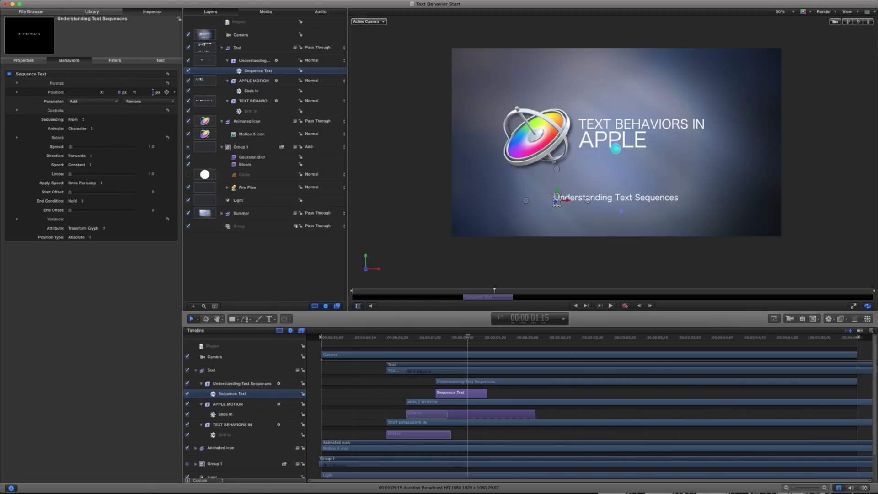
drag(153, 92, 133, 96)
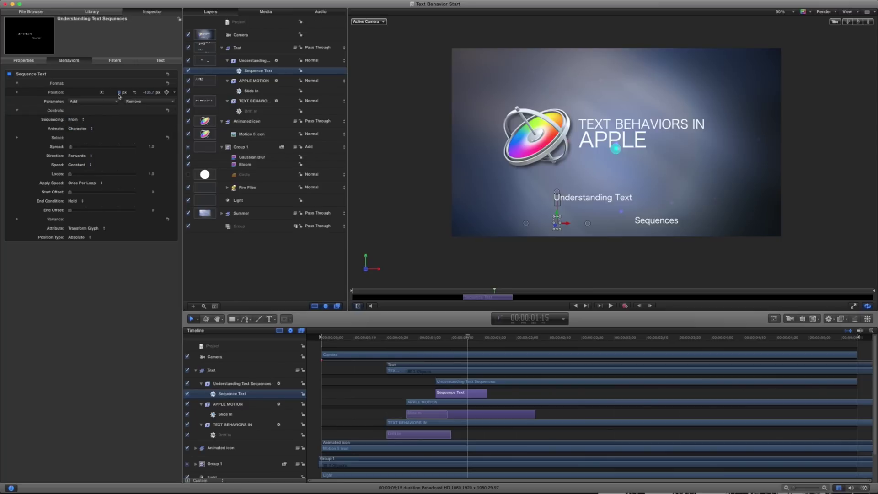
click(73, 129)
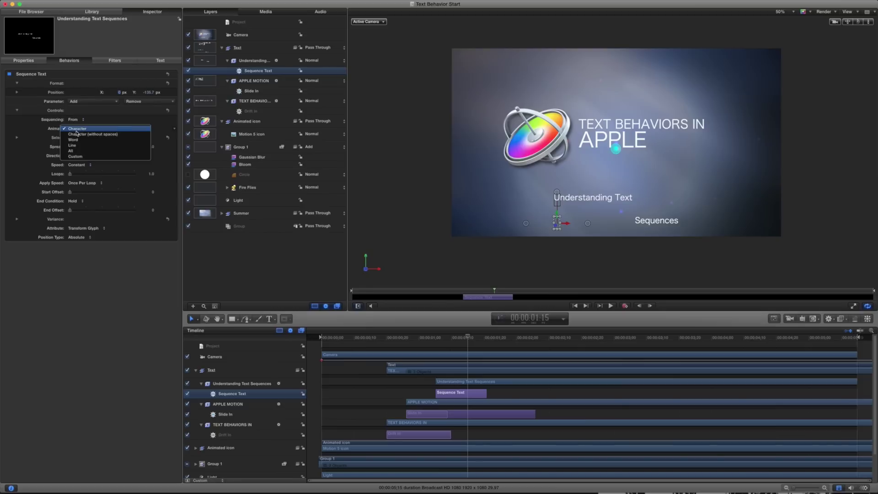
click(87, 134)
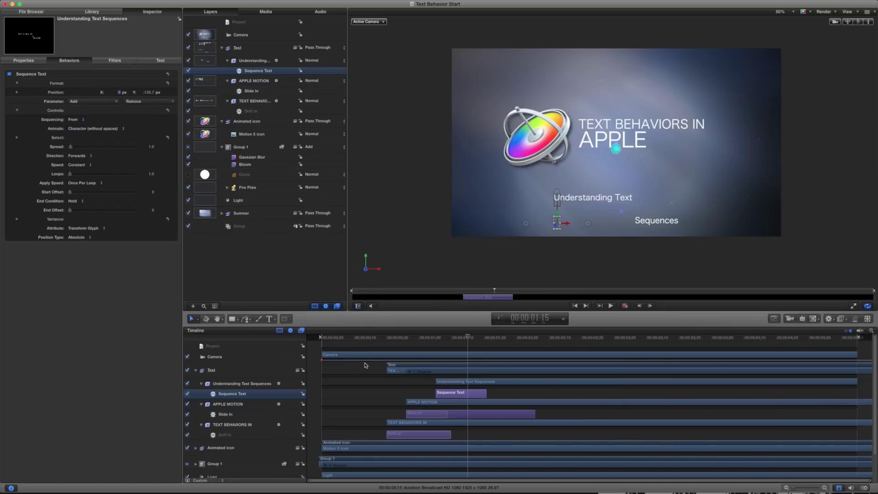
mouse_move(467, 338)
mouse_down()
mouse_move(442, 339)
mouse_move(483, 339)
mouse_move(438, 340)
mouse_move(465, 341)
mouse_up()
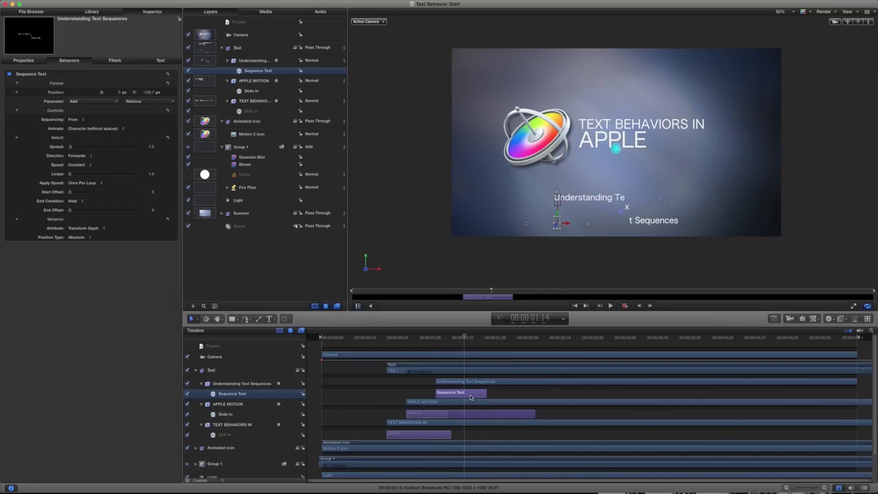
Add Opacity at 0% to the subtitle's Sequence Text and play back the fade-in.
click(83, 103)
mouse_move(105, 108)
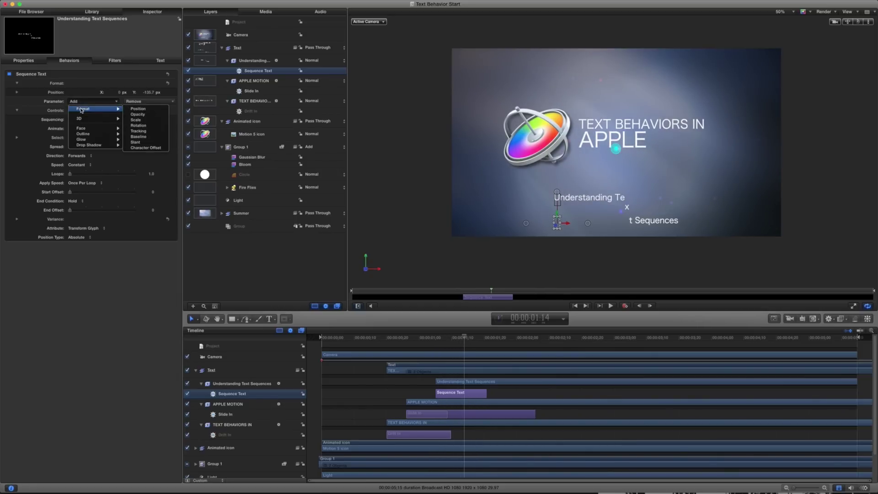
click(145, 115)
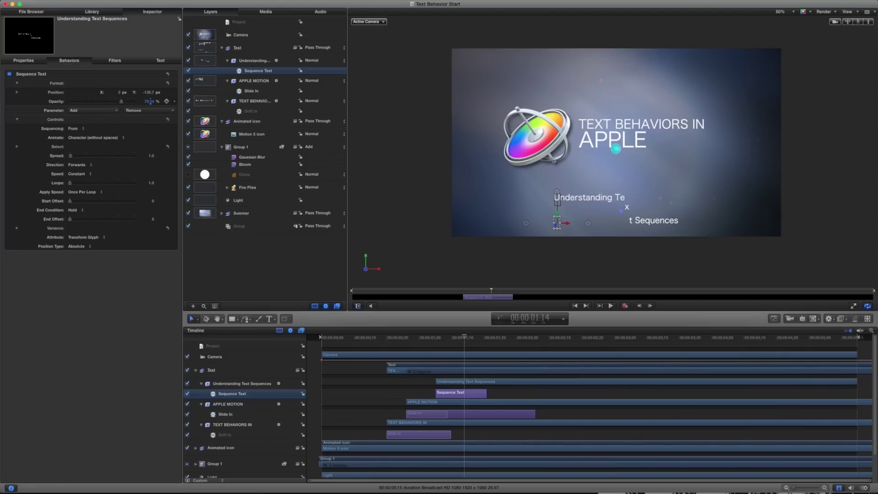
text(0)
key(Return)
mouse_move(464, 336)
mouse_down()
mouse_move(436, 338)
mouse_move(462, 336)
mouse_up()
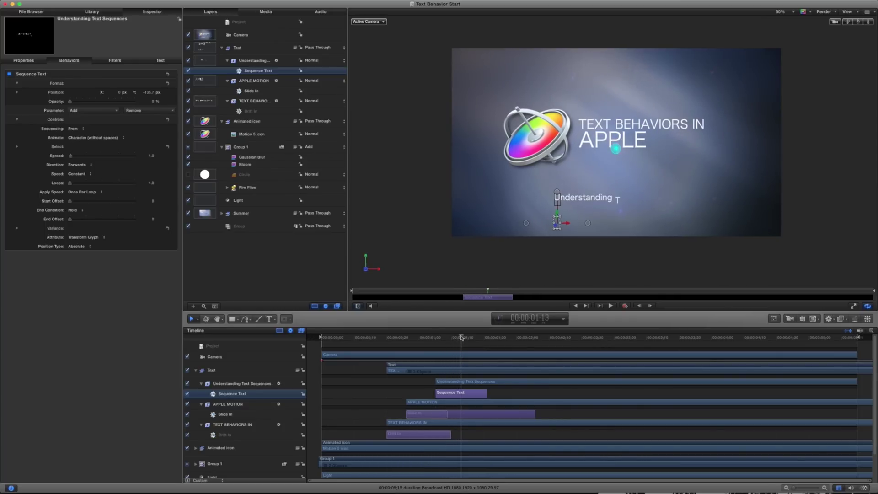
key(space)
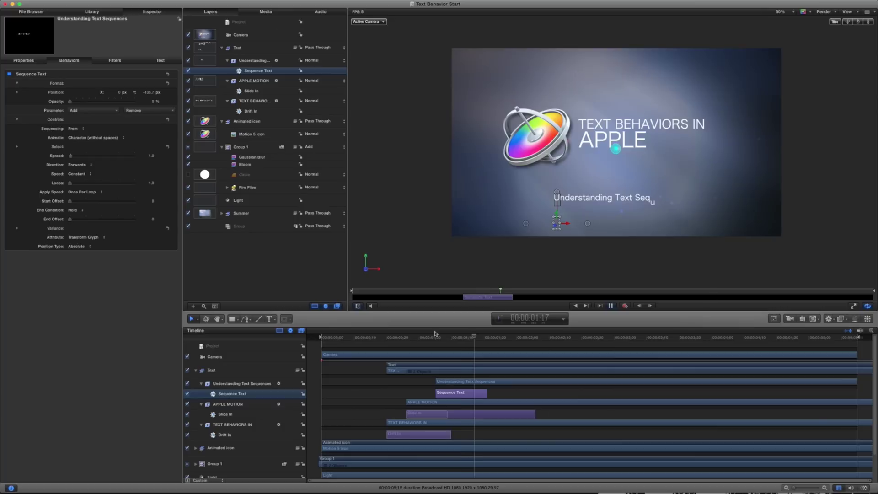
Set the sequence's Position offsets to Y 120 px and Z 1179 px.
key(space)
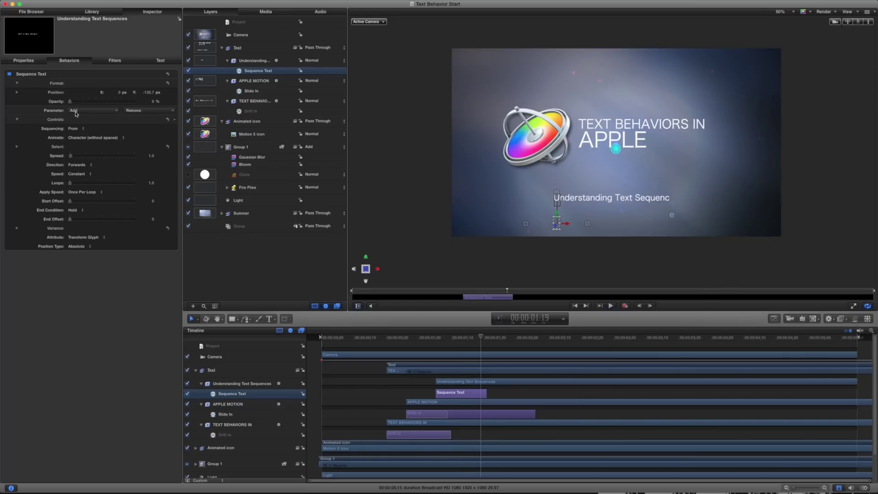
click(18, 93)
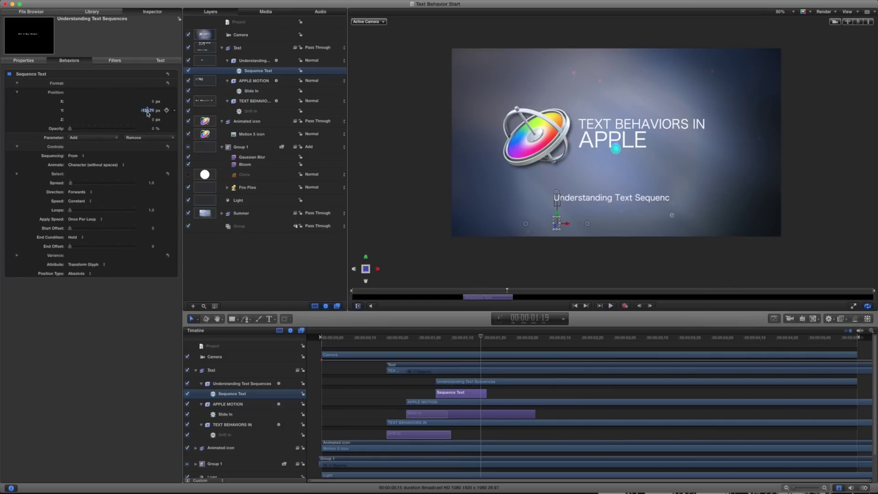
click(147, 111)
text(0)
key(Return)
mouse_move(153, 122)
mouse_down()
mouse_move(179, 122)
mouse_move(149, 119)
mouse_move(148, 110)
mouse_up()
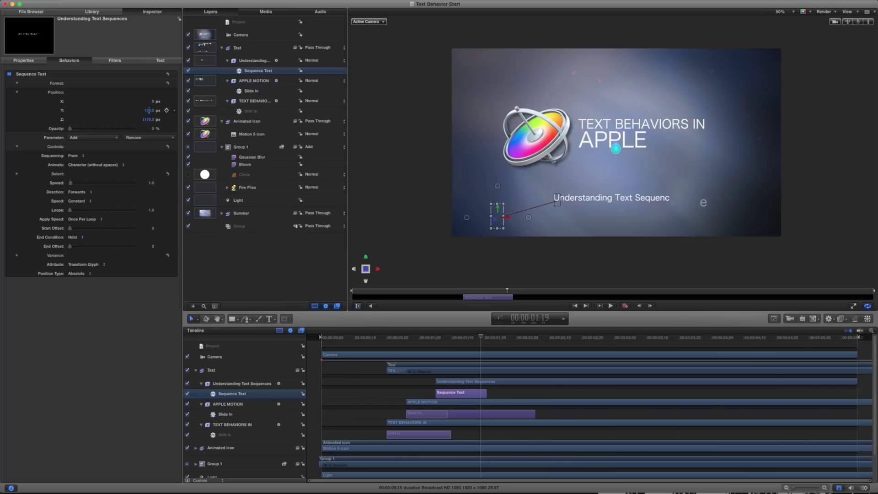
Add a Face Blur of 5.62 to the sequenced characters and preview the blurred entrance.
click(103, 137)
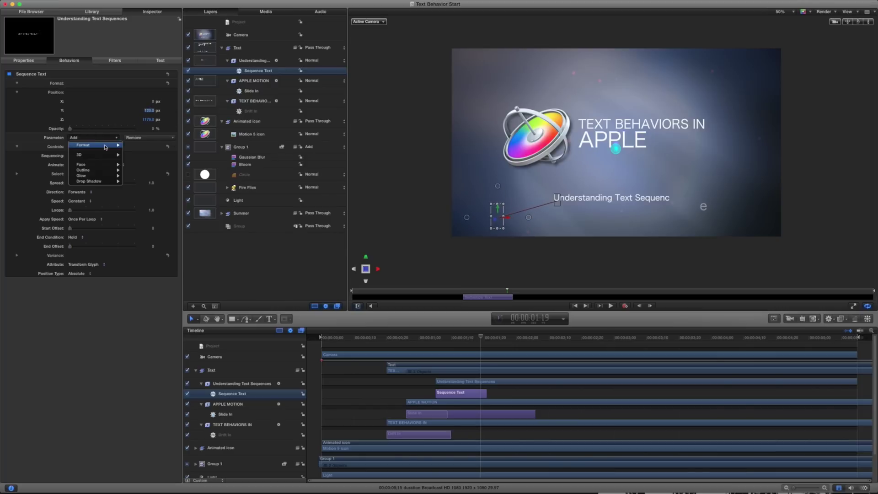
mouse_move(106, 146)
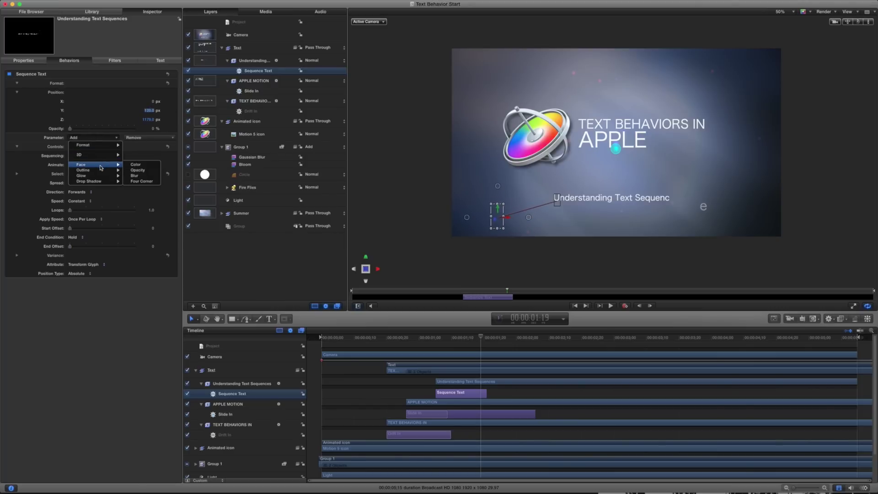
mouse_move(105, 166)
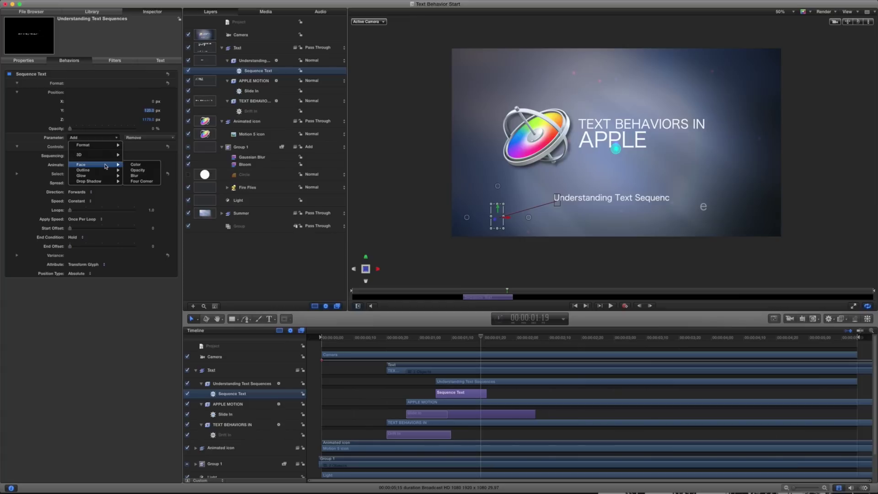
click(142, 178)
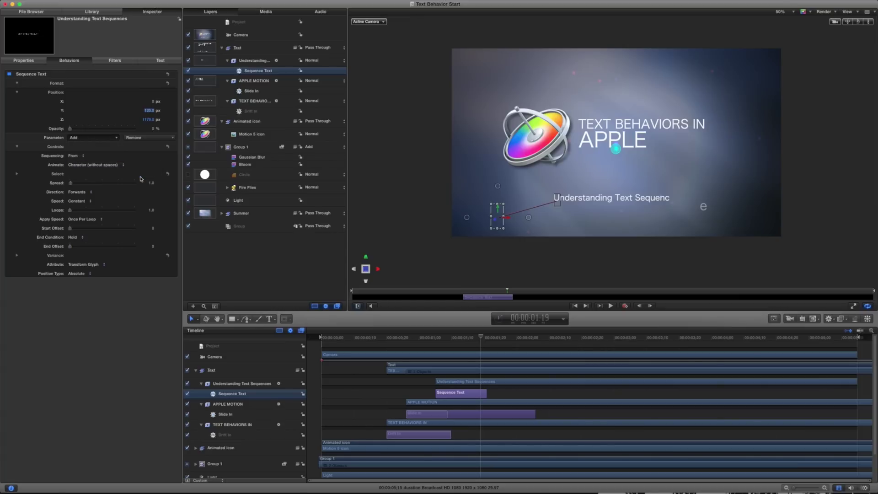
drag(72, 147, 108, 148)
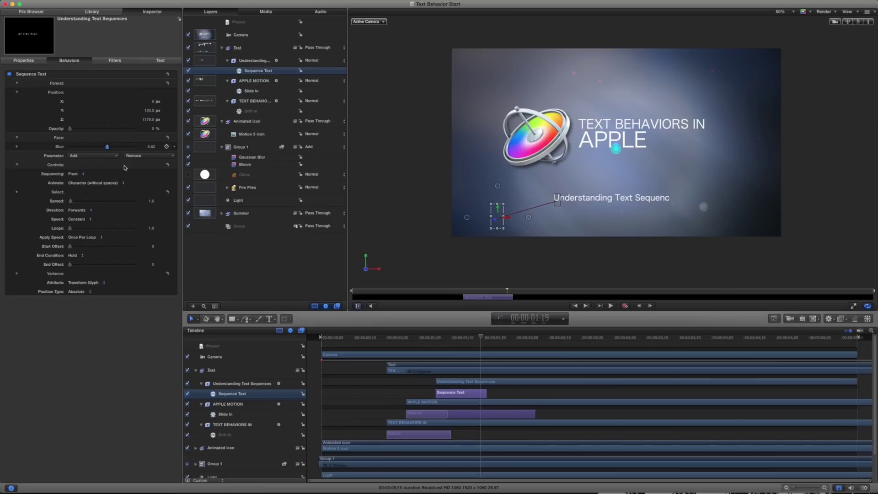
drag(429, 342, 442, 340)
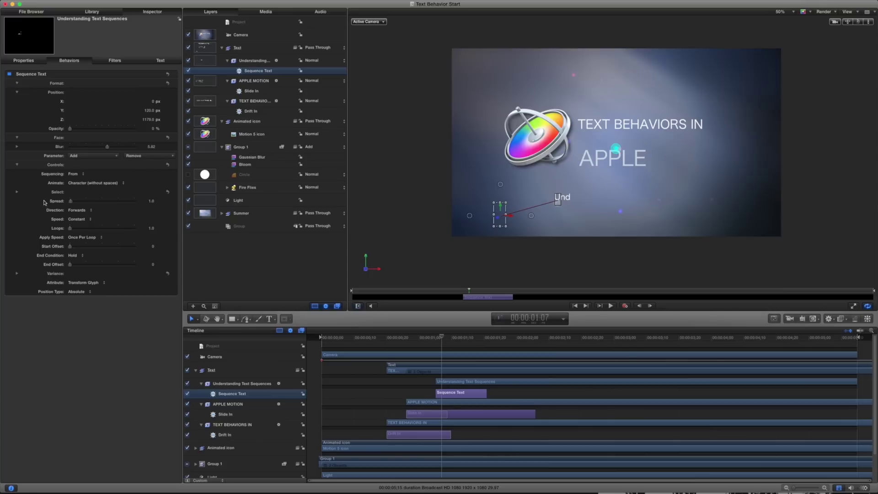
Animate the subtitle by Word with a Y offset of 160.05 px and preview the playback.
click(79, 183)
click(74, 188)
mouse_move(441, 337)
mouse_down()
mouse_move(480, 337)
mouse_move(437, 338)
mouse_up()
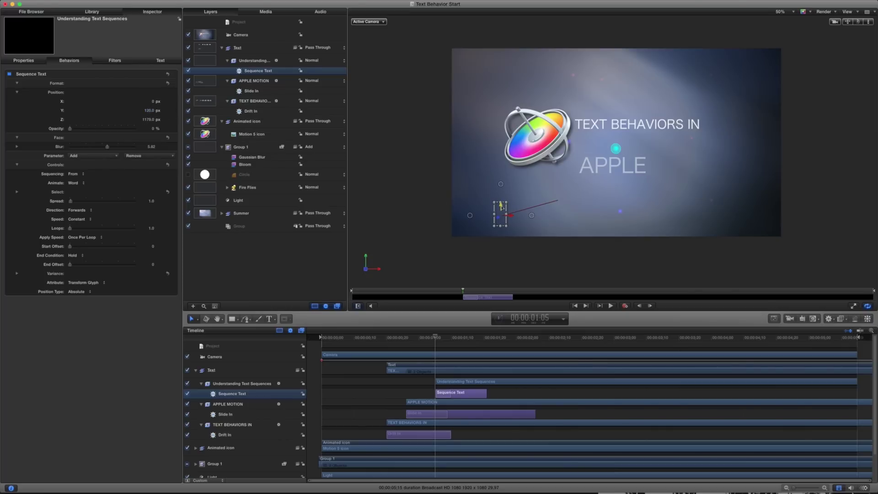
drag(501, 204, 467, 217)
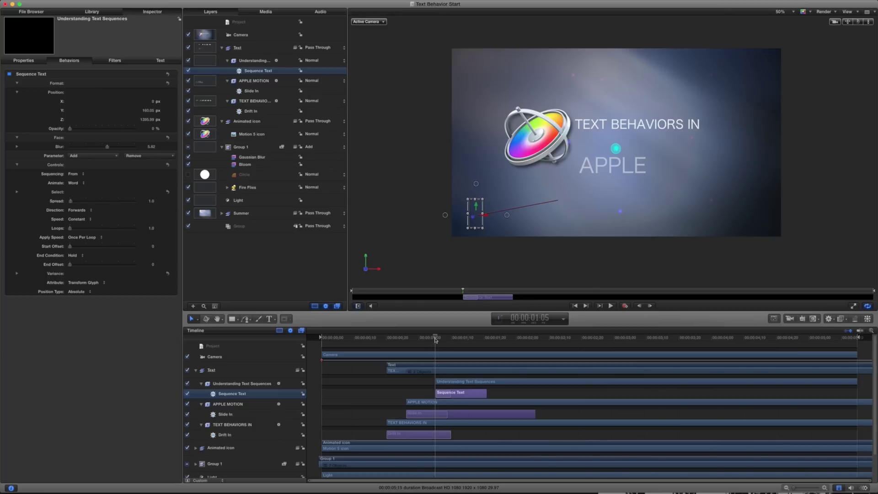
key(space)
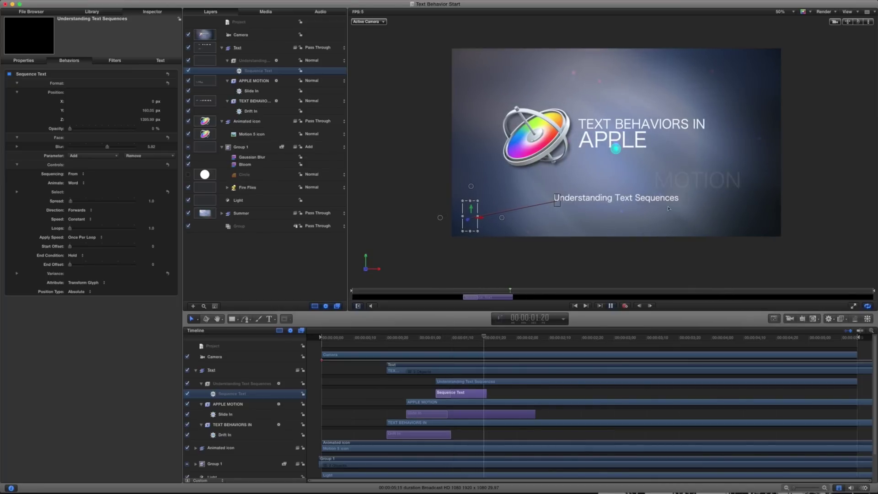
mouse_move(483, 338)
mouse_down()
mouse_move(446, 338)
mouse_move(496, 337)
mouse_up()
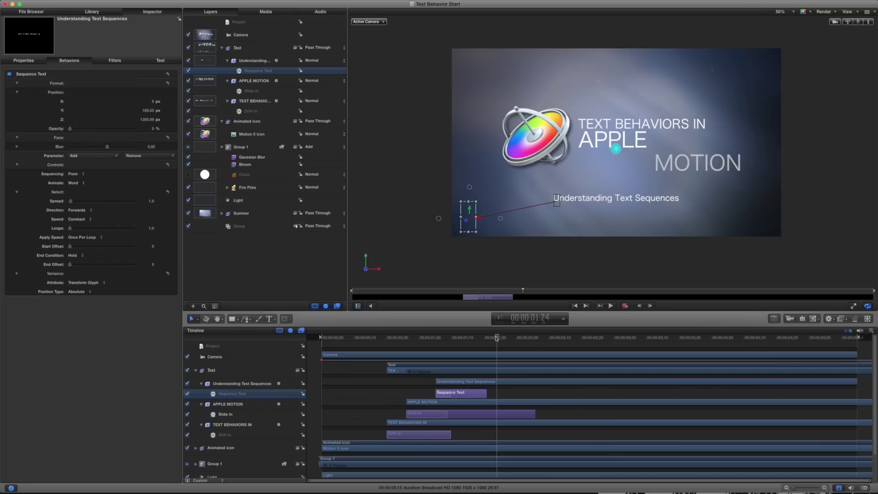
double_click(228, 394)
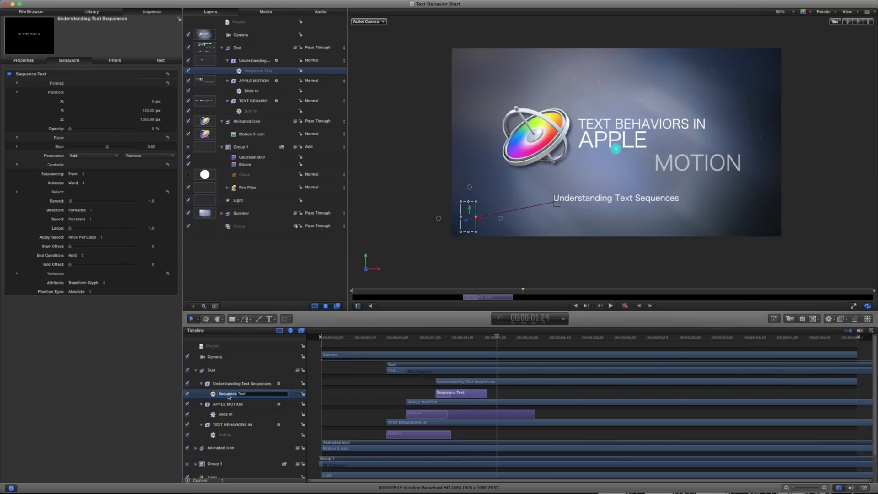
Rename the subtitle's Sequence Text behavior to '3D blur in'.
key(Right)
key(BackSpace)
text(3D blur in)
key(Return)
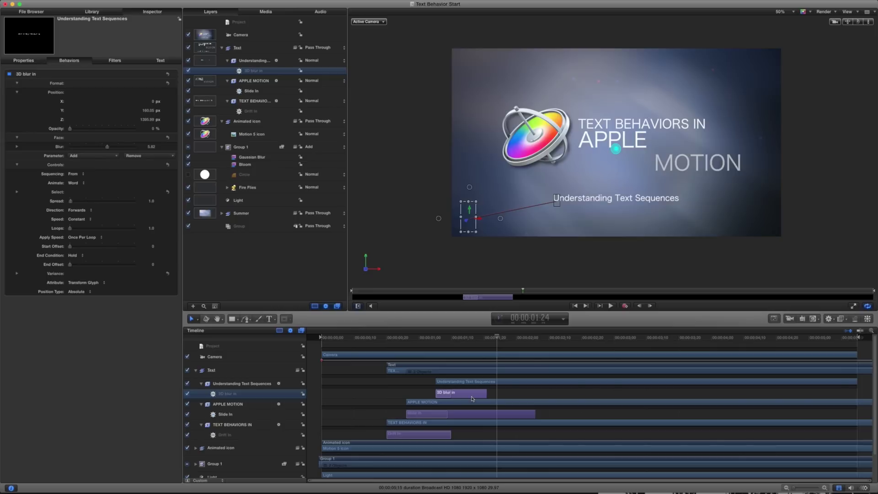
Duplicate '3D blur in' and rename the copy '3D blur OUT'.
key(super+d)
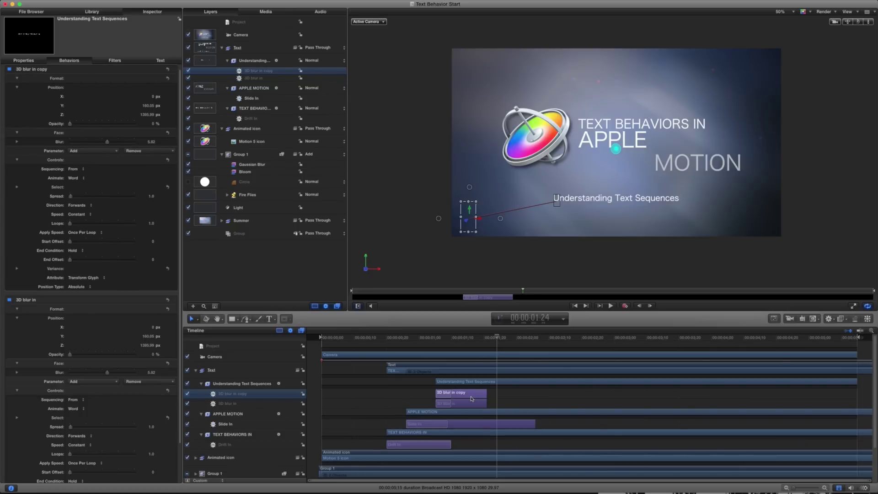
double_click(236, 396)
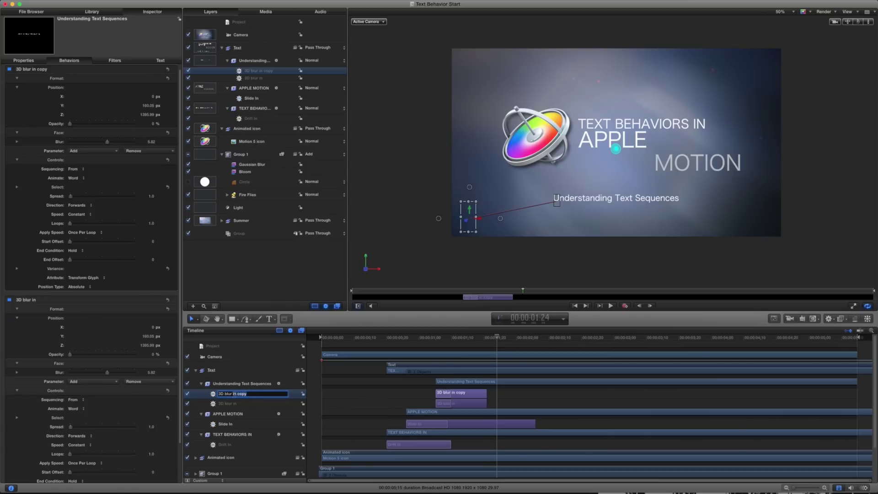
key(BackSpace)
key(BackSpace)
key(BackSpace)
key(BackSpace)
key(BackSpace)
key(BackSpace)
key(BackSpace)
key(BackSpace)
text(UT)
key(Return)
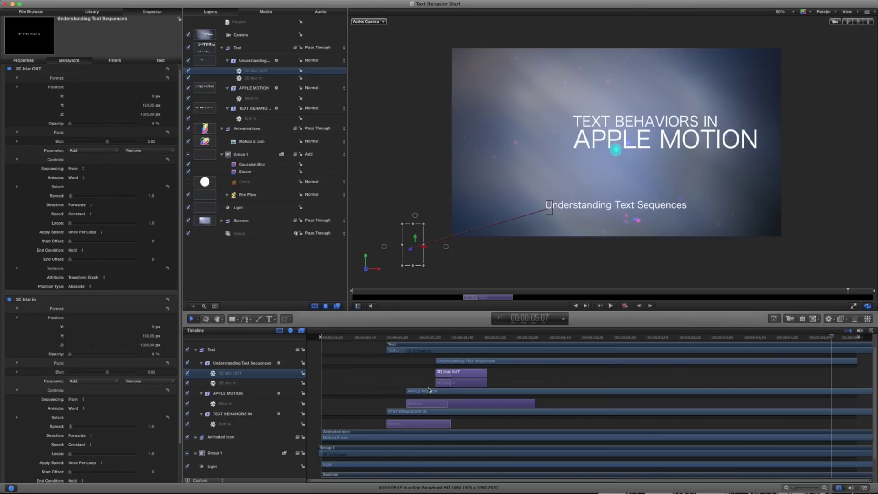
Move 3D blur OUT to the timeline's end and set it to animate by Line, Backwards.
drag(459, 379, 830, 363)
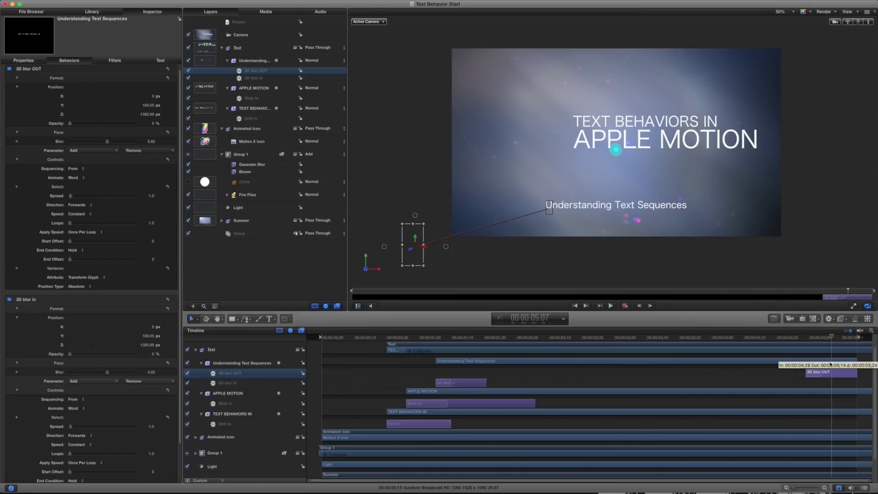
drag(758, 373, 758, 373)
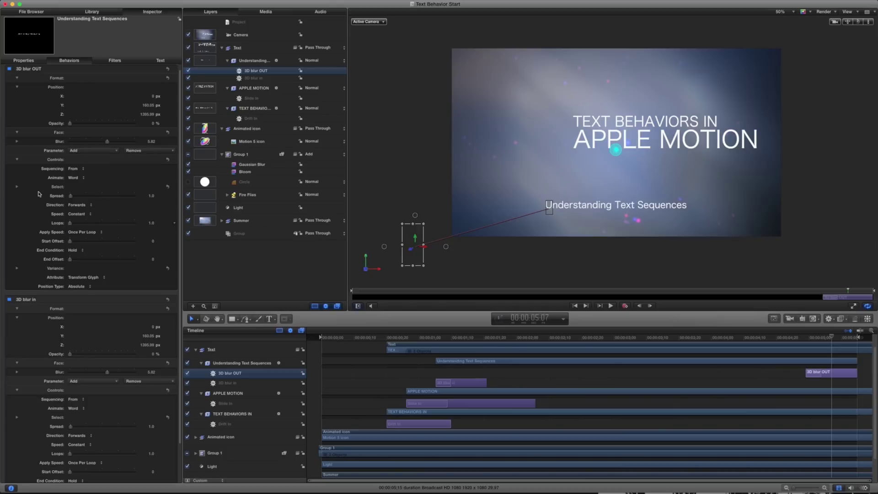
click(76, 206)
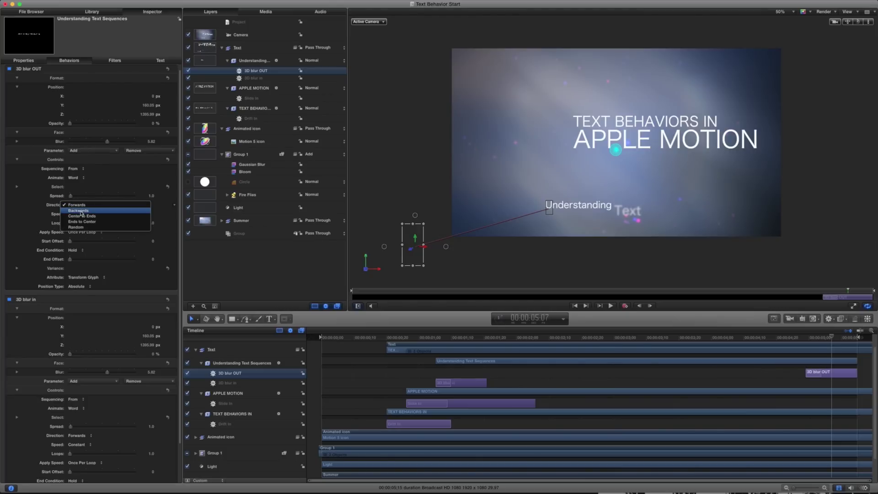
click(80, 211)
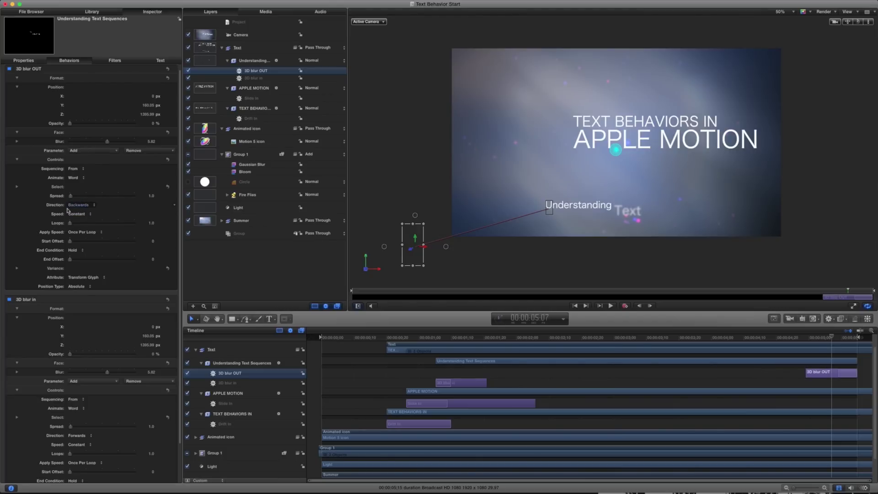
click(77, 179)
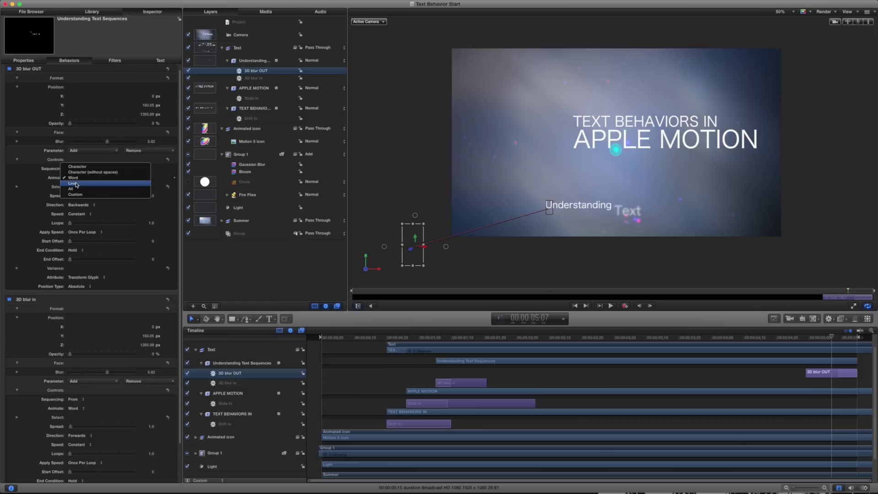
click(74, 183)
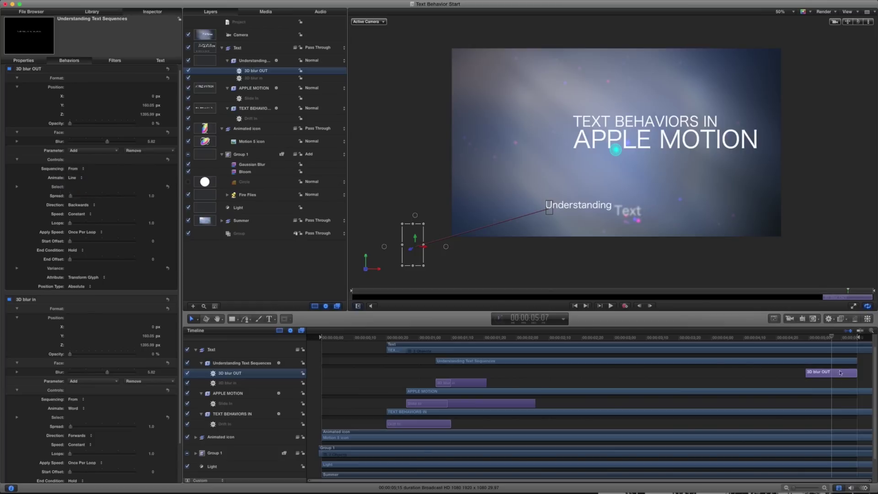
drag(802, 340, 805, 340)
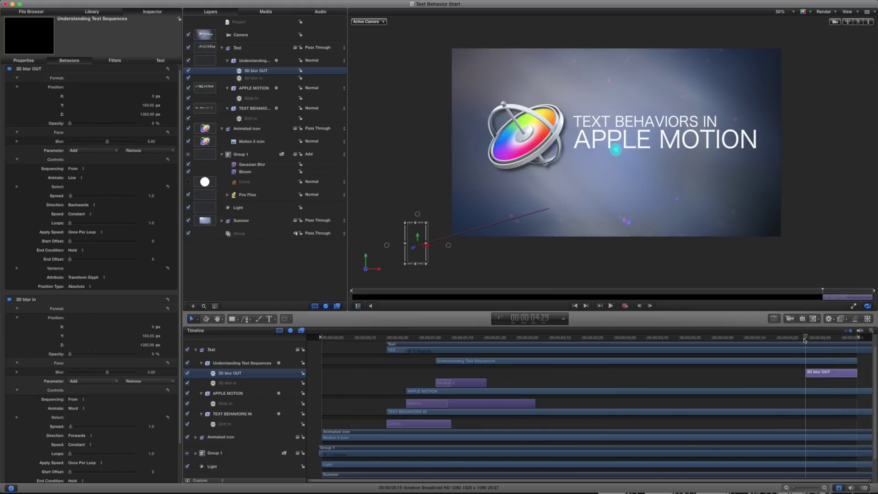
drag(805, 337, 831, 334)
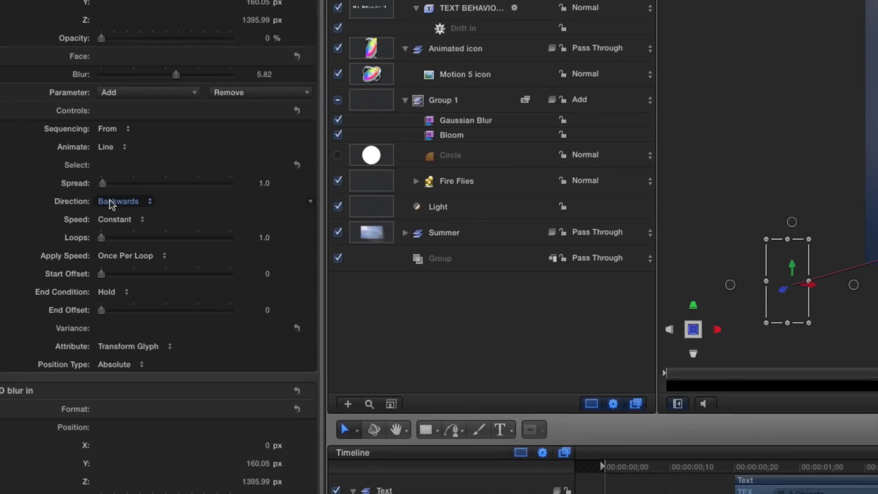
Keep Animate at Line and switch 3D blur OUT's sequencing to To, checking near 00:00:05:00.
click(111, 147)
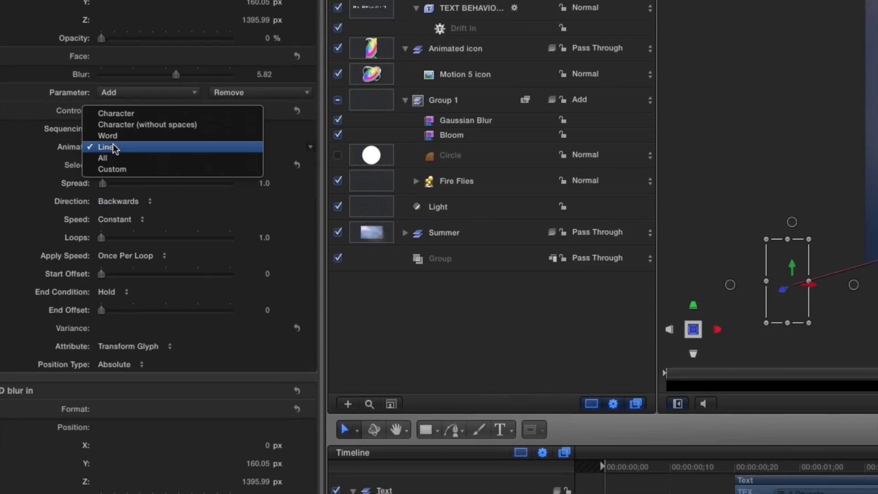
click(48, 173)
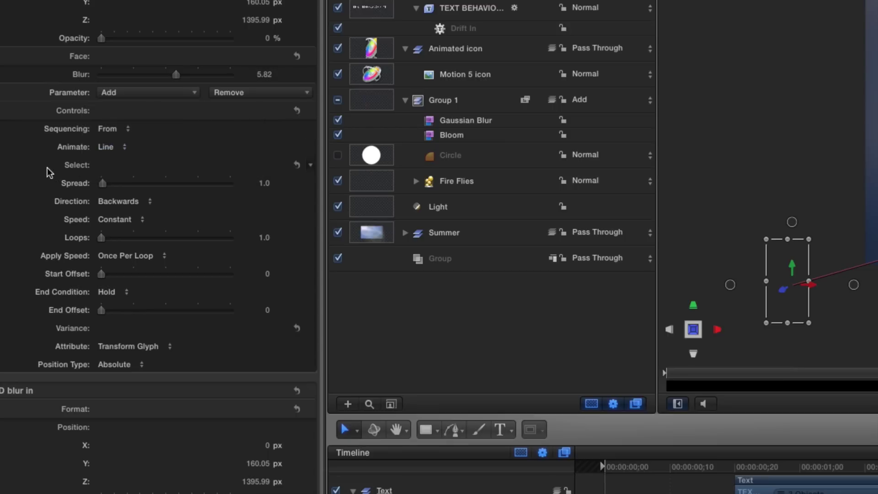
click(112, 132)
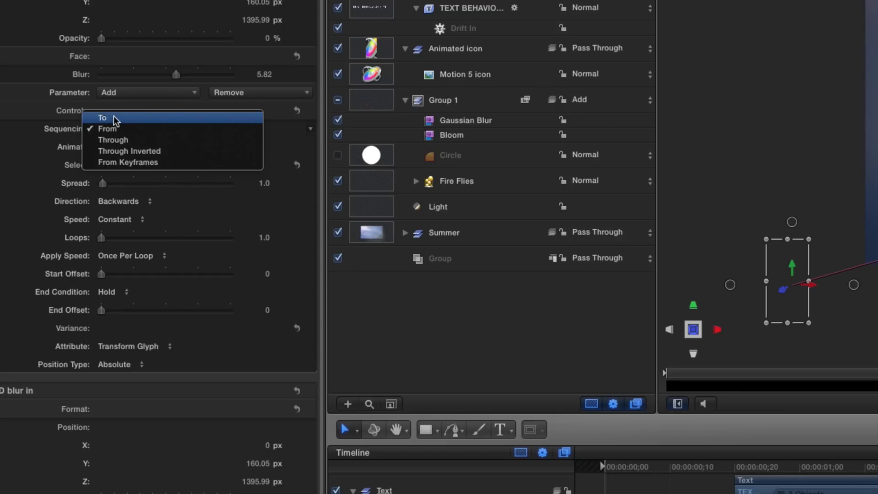
key(Escape)
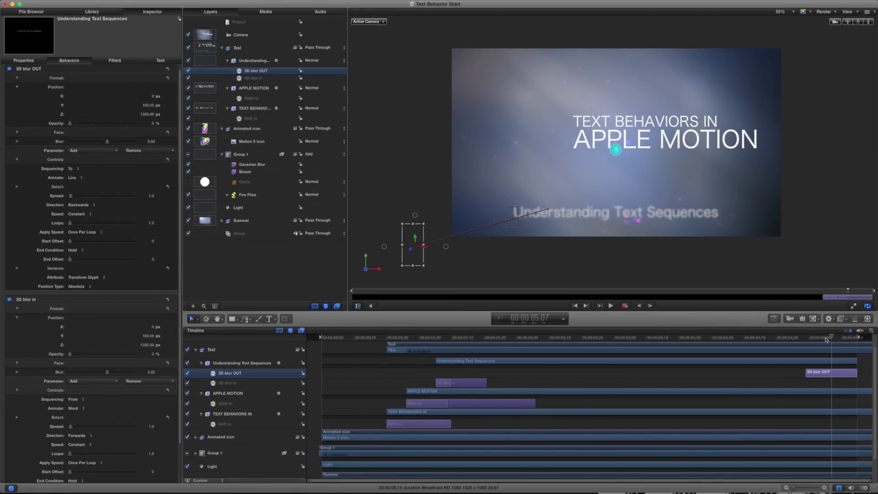
click(808, 338)
drag(799, 341, 756, 341)
key(space)
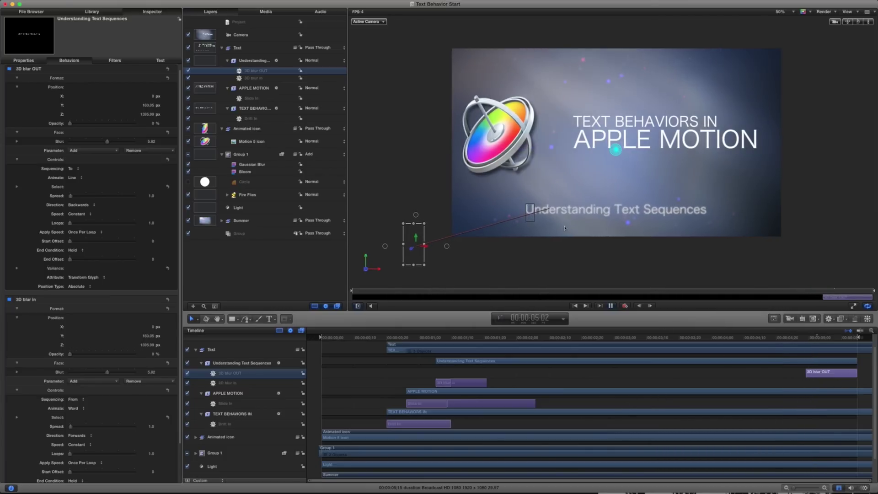
key(space)
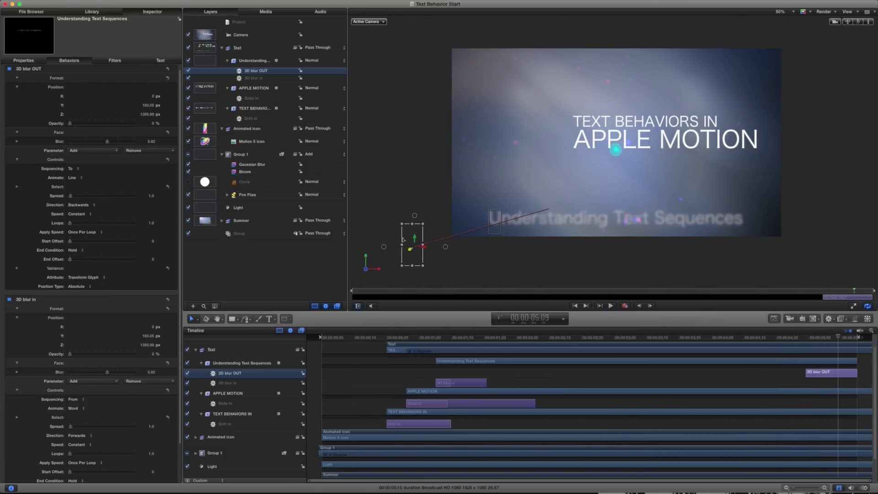
click(411, 338)
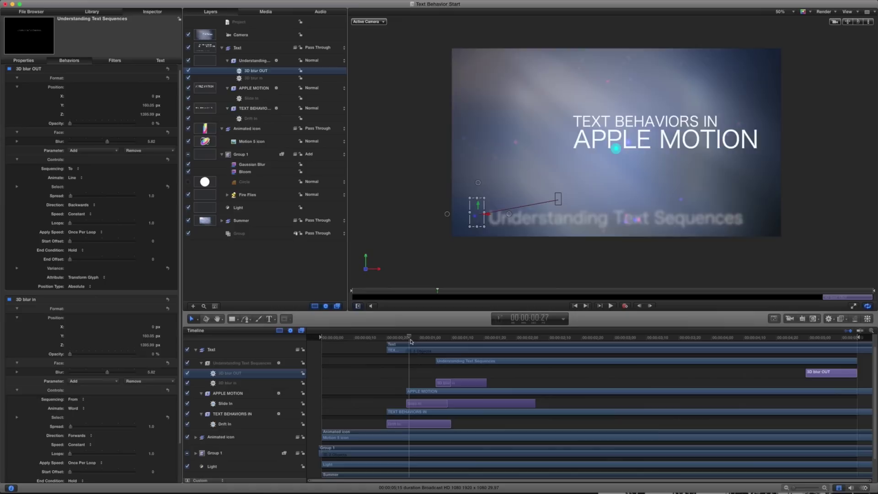
click(435, 337)
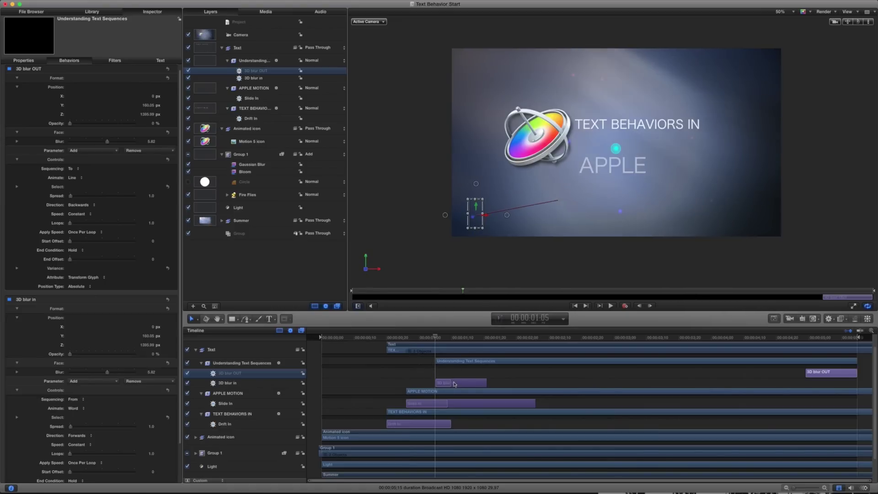
key(Down)
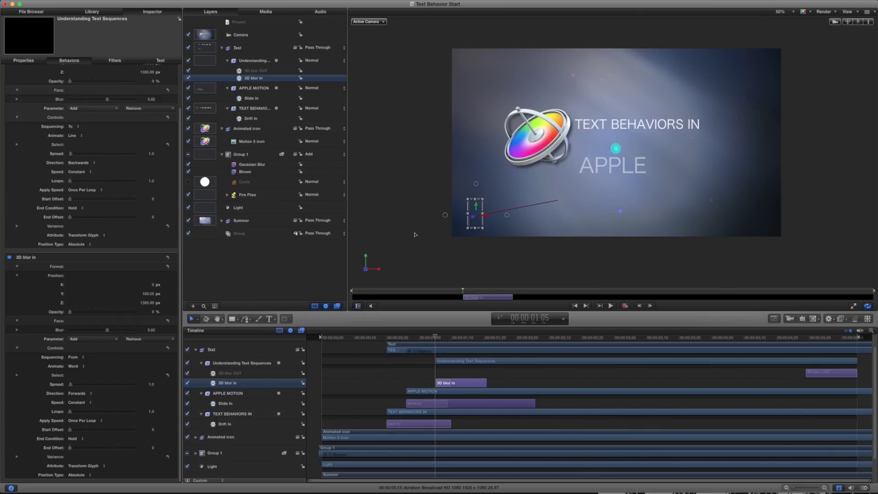
drag(444, 338, 490, 339)
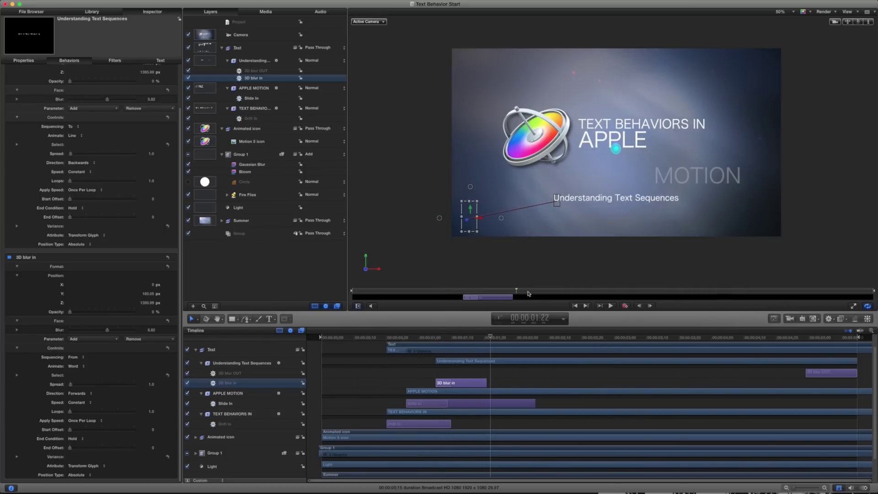
click(805, 338)
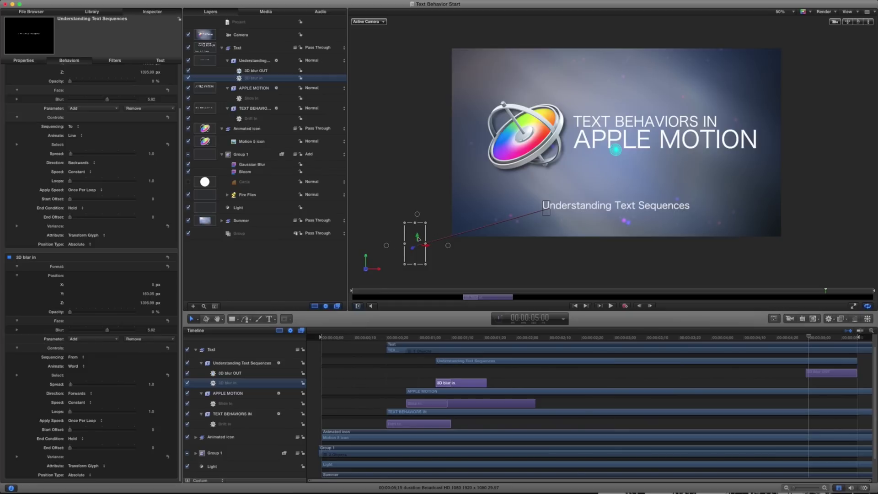
key(Up)
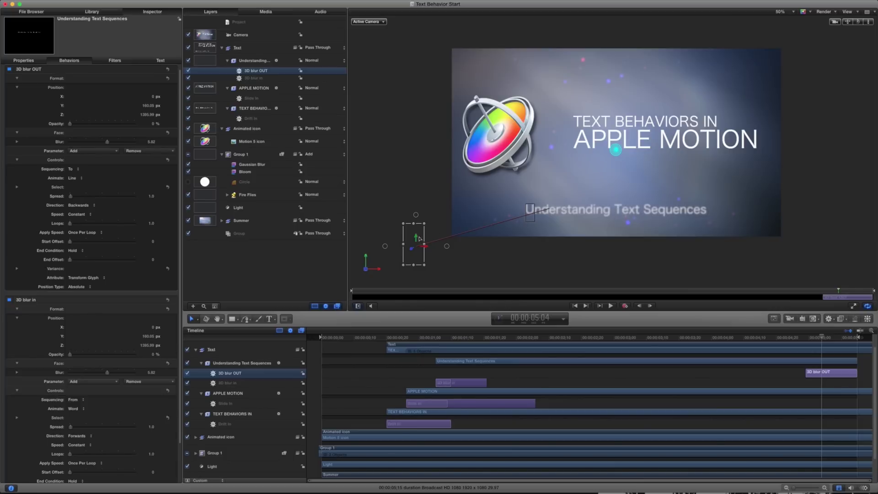
Set 3D blur OUT's offset to Y 313.16 px and push it back in depth, then preview.
drag(416, 238, 416, 120)
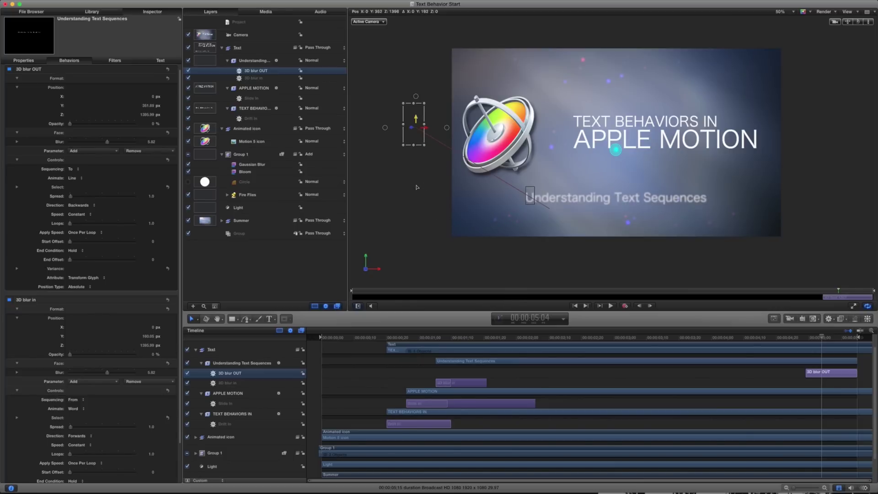
drag(416, 194, 415, 197)
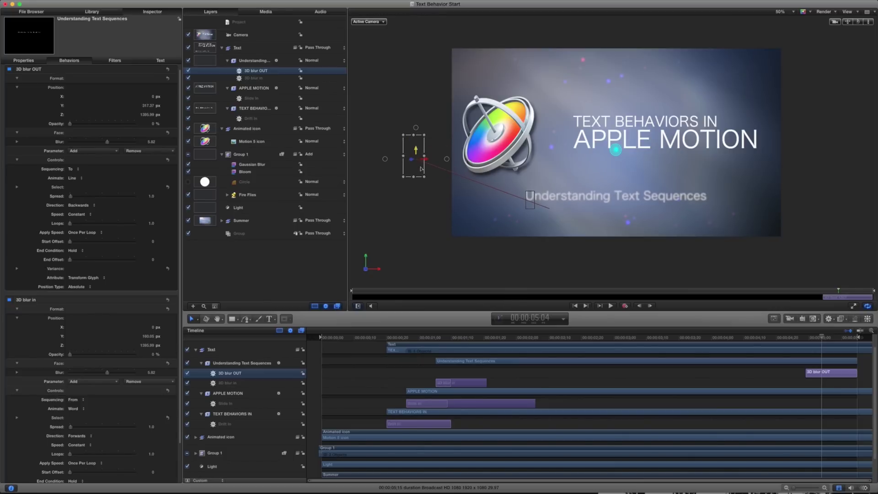
drag(425, 159, 470, 163)
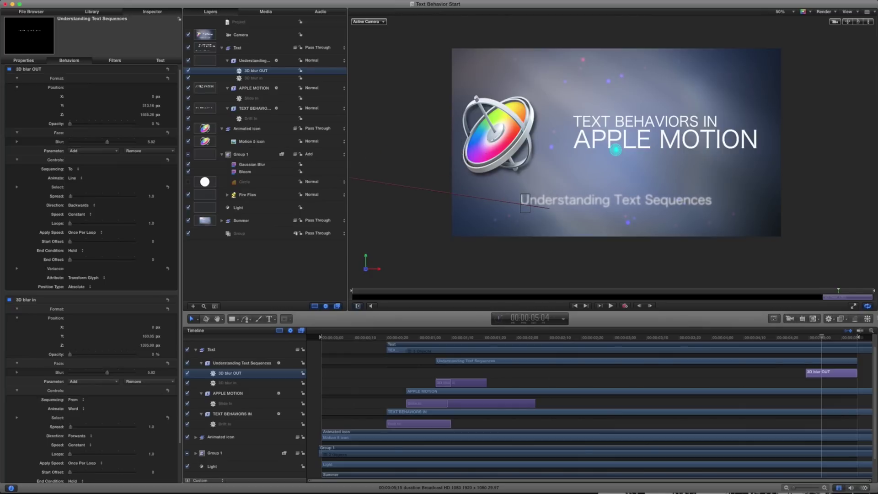
key(space)
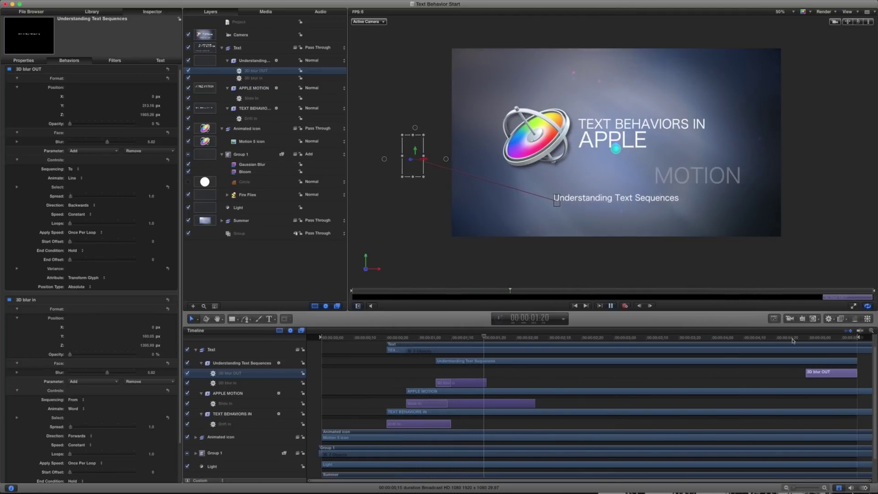
Extend the 3D blur in bar's end later for a slower blur-in, then play to check.
key(space)
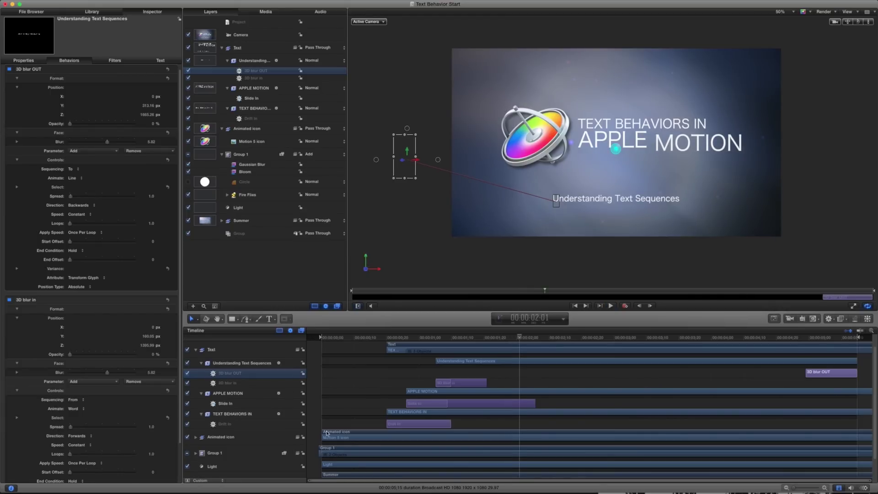
drag(386, 339, 454, 345)
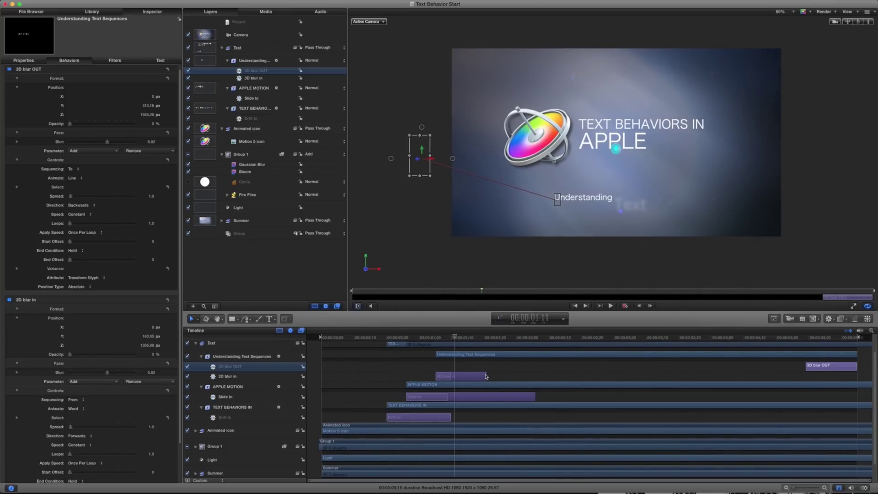
click(487, 378)
drag(486, 377, 512, 375)
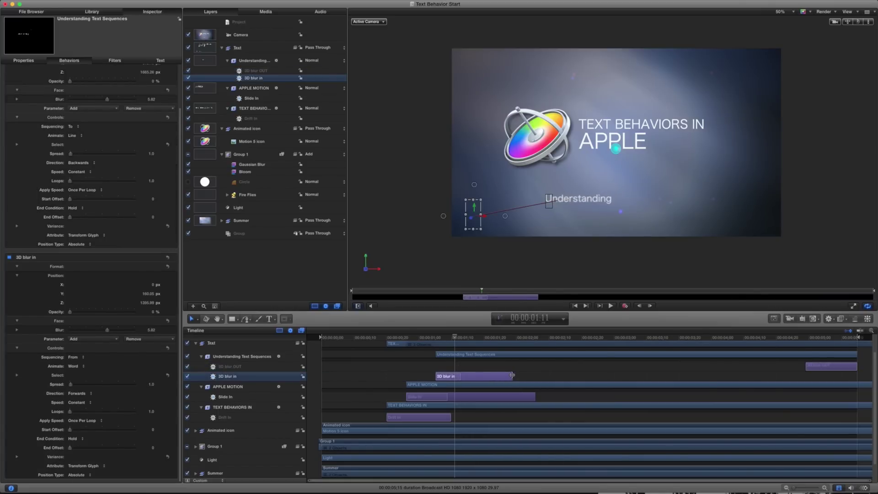
key(space)
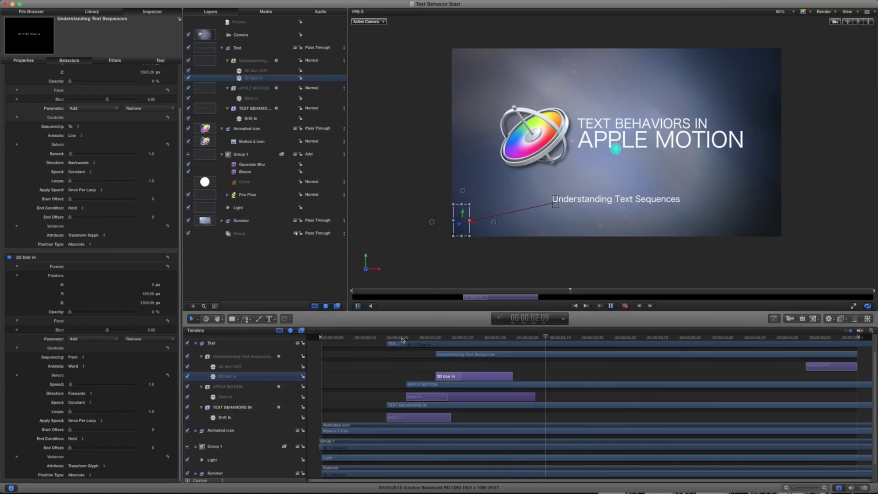